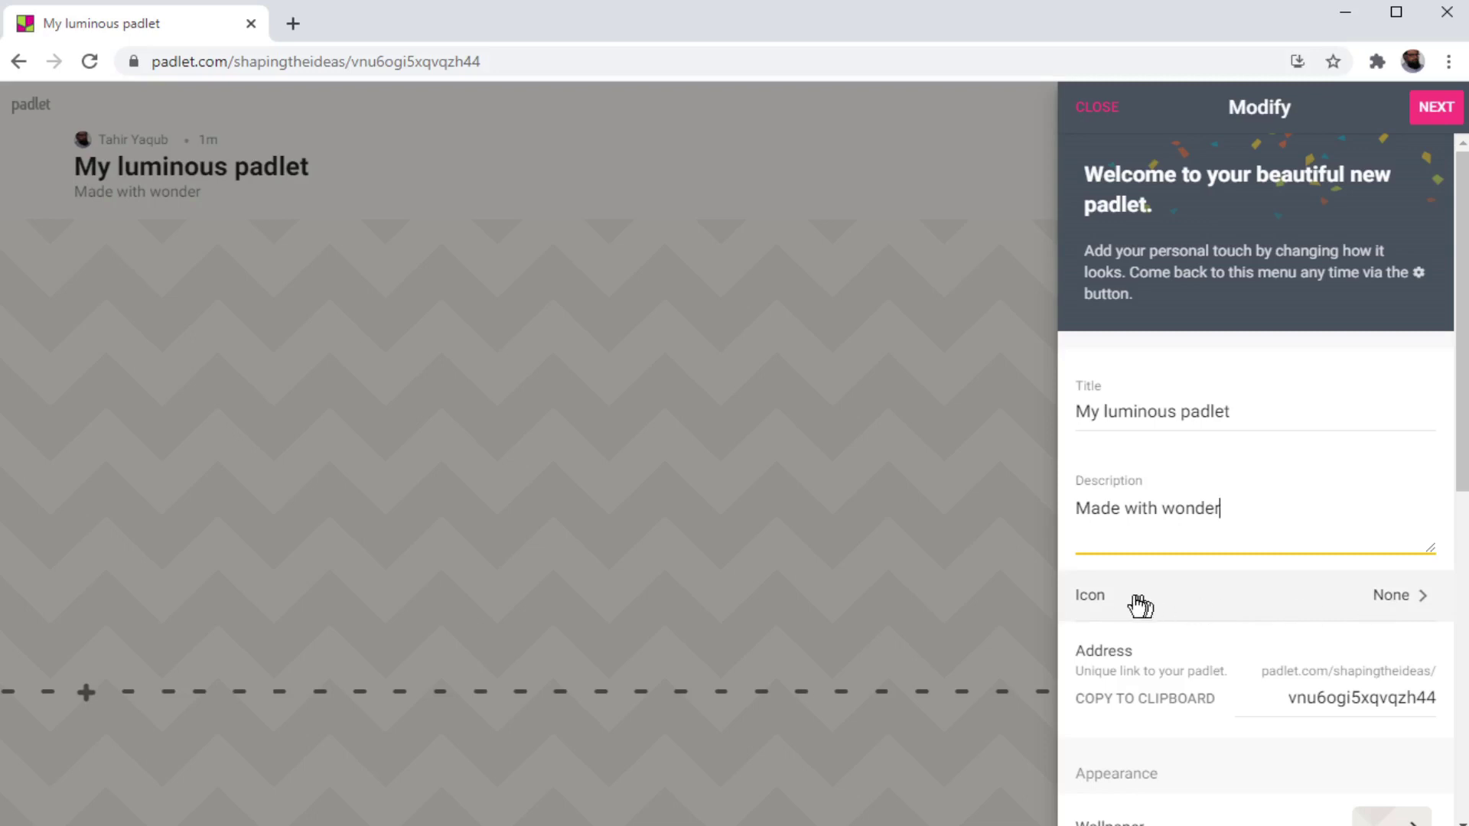
Set the padlet's icon to the smiling face with sunglasses emoji.
click(1125, 605)
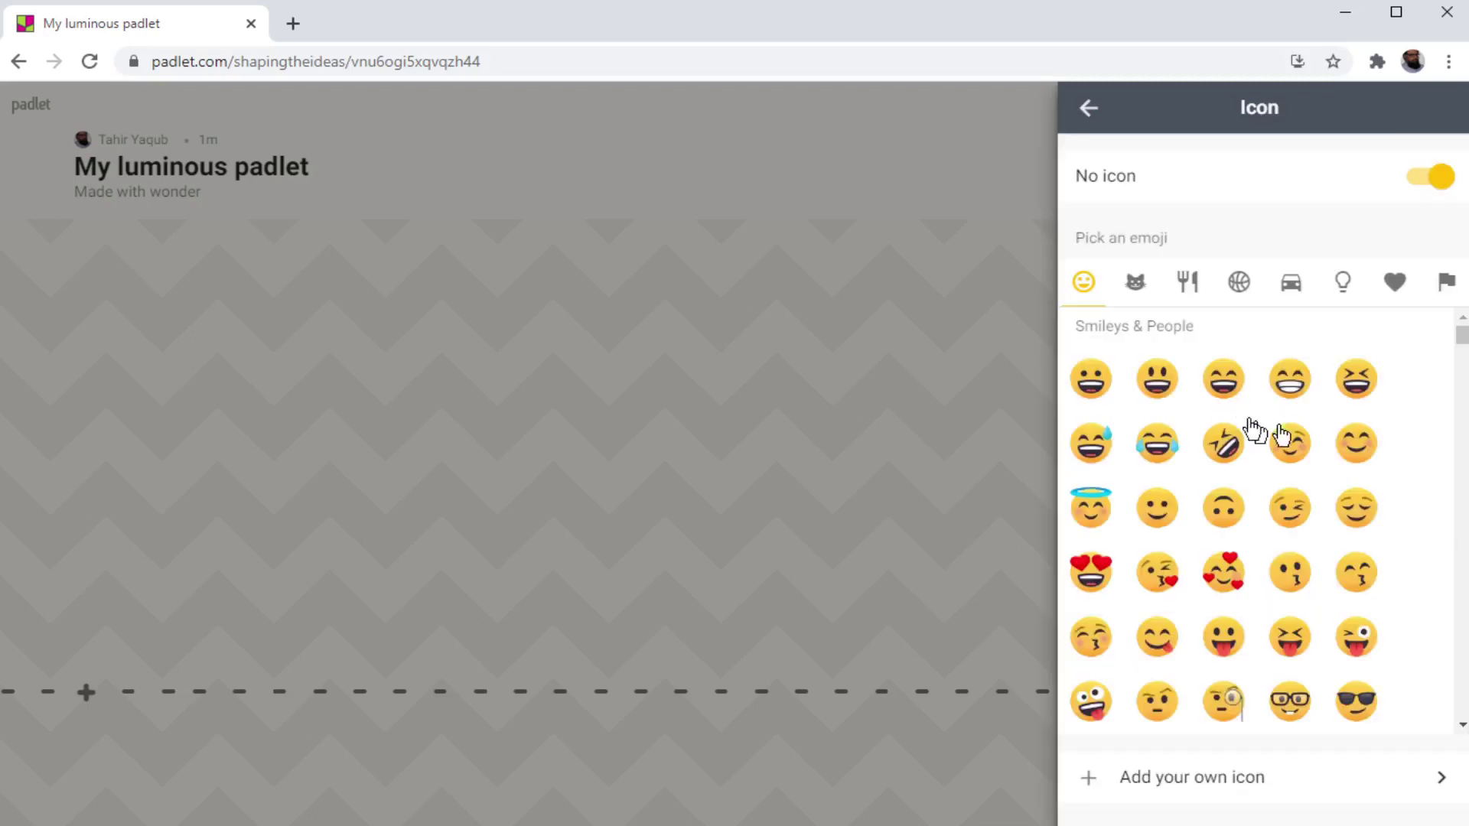
scroll(1391, 531, down, 2)
scroll(1391, 531, down, 1)
click(1372, 501)
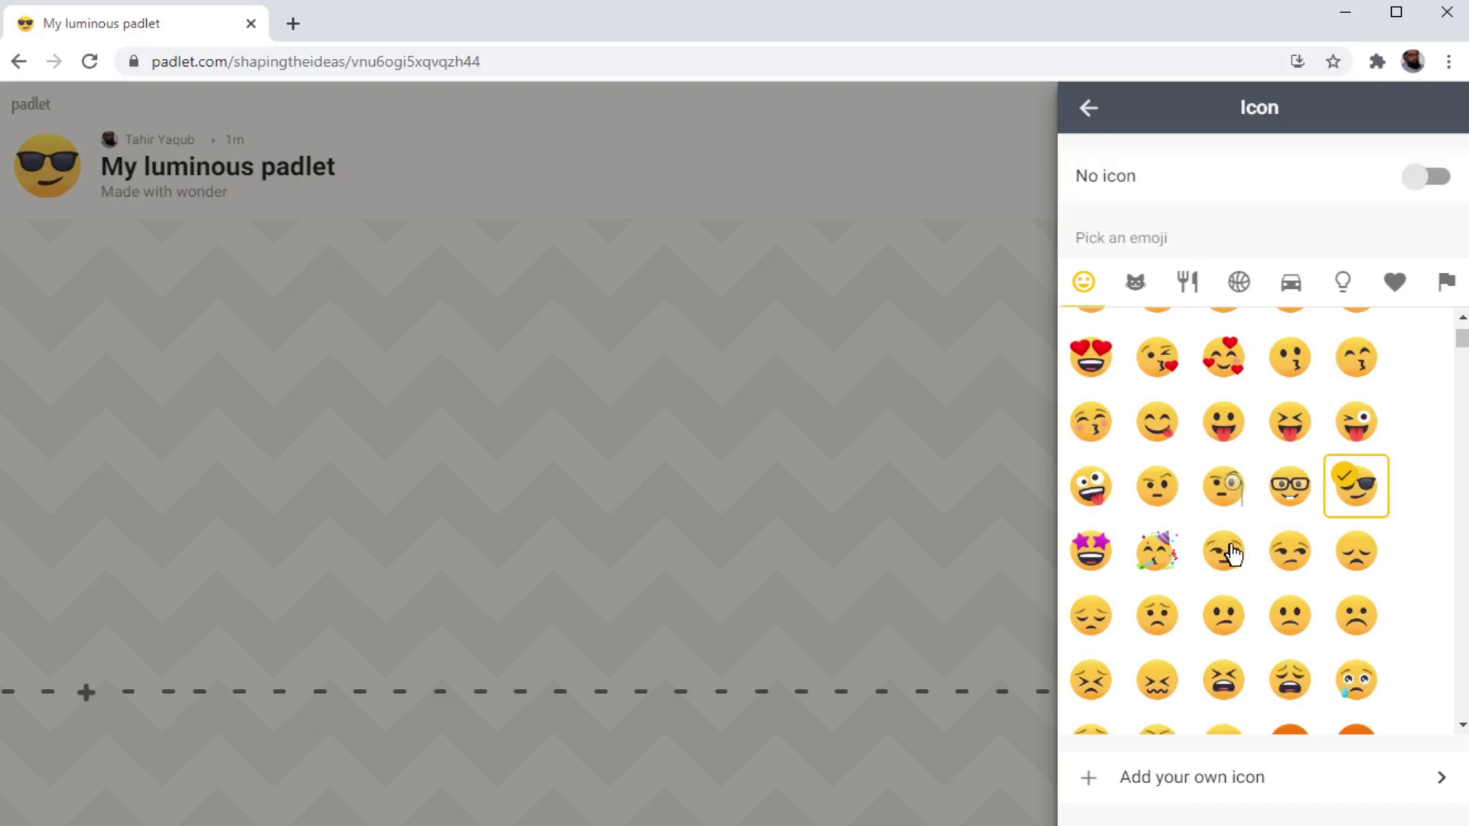
scroll(1228, 551, down, 3)
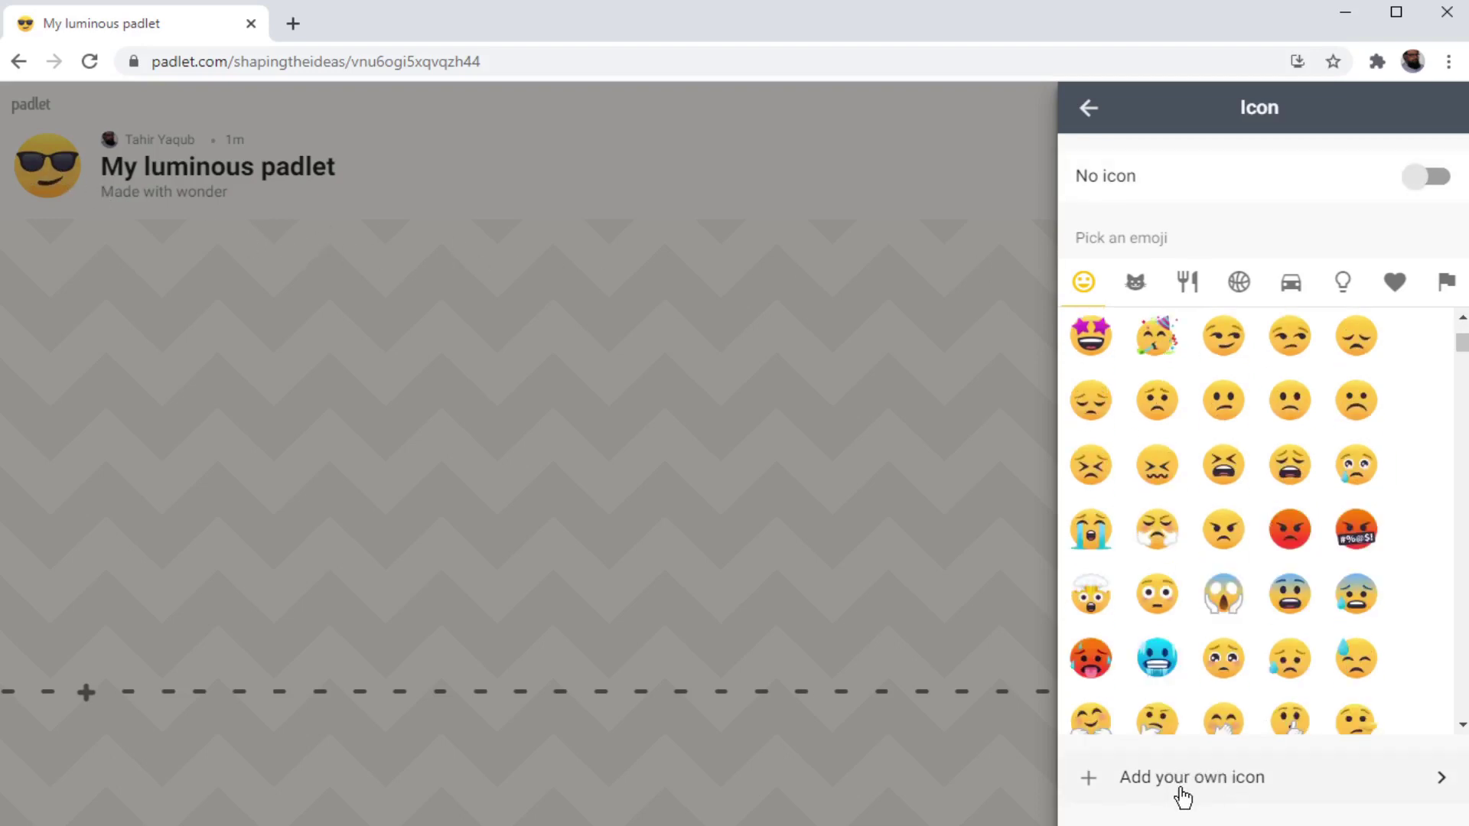
scroll(1147, 498, down, 5)
click(1089, 107)
Try a red solid color and a blue-green gradient as wallpaper, and settle on the Malm wood texture.
scroll(1371, 469, down, 4)
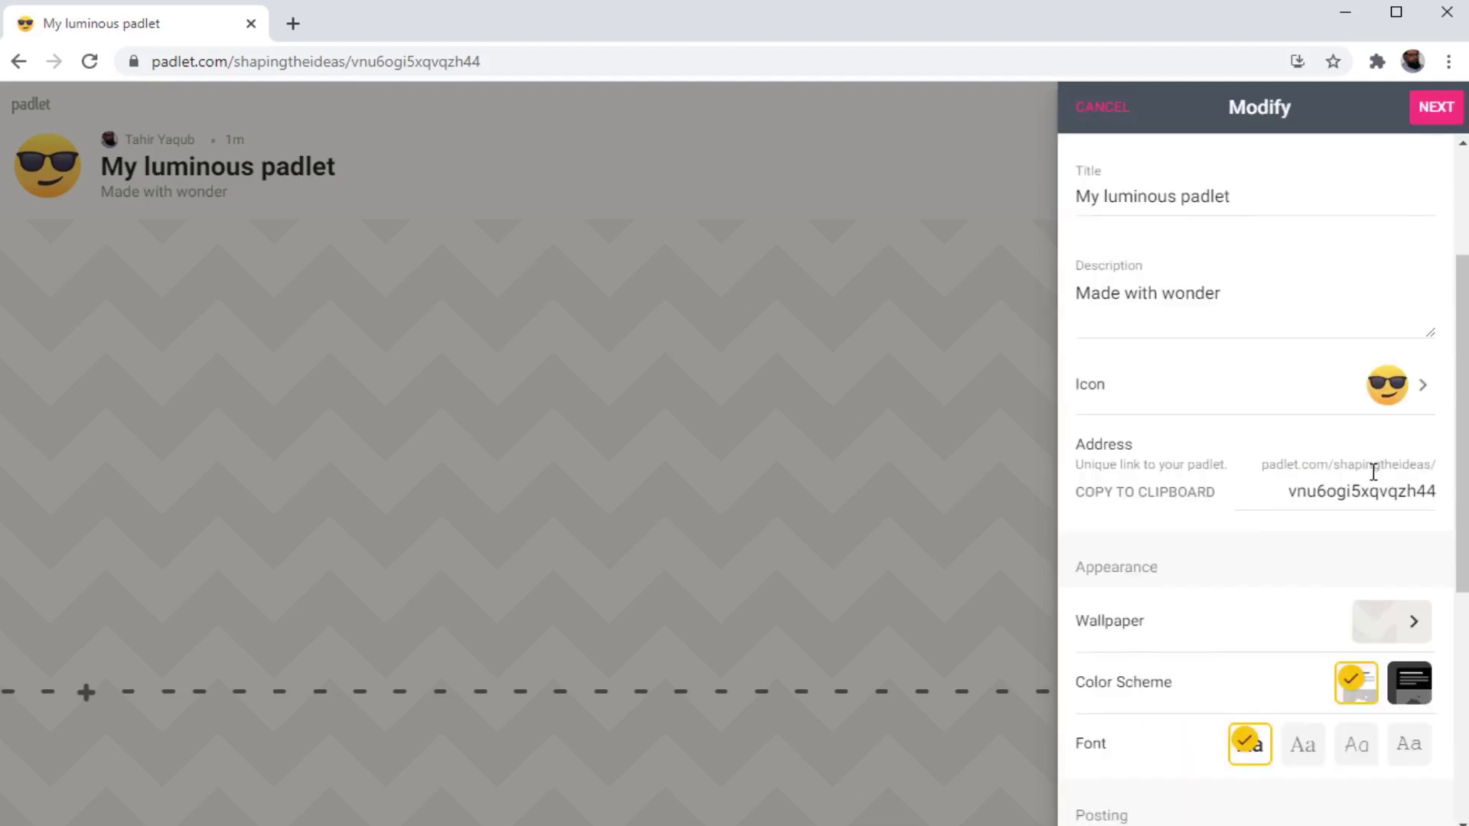
scroll(1376, 480, down, 1)
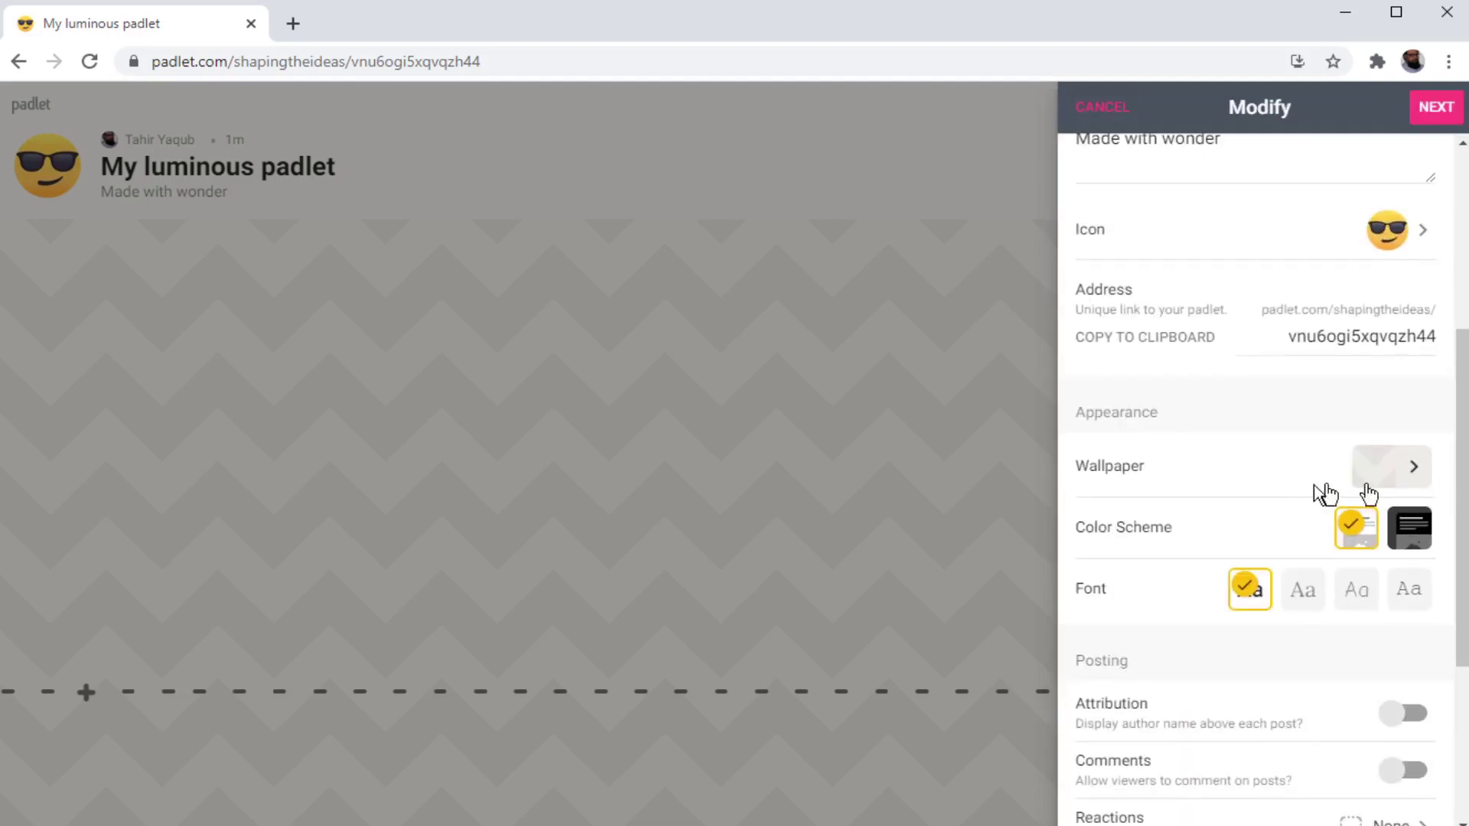
click(1408, 483)
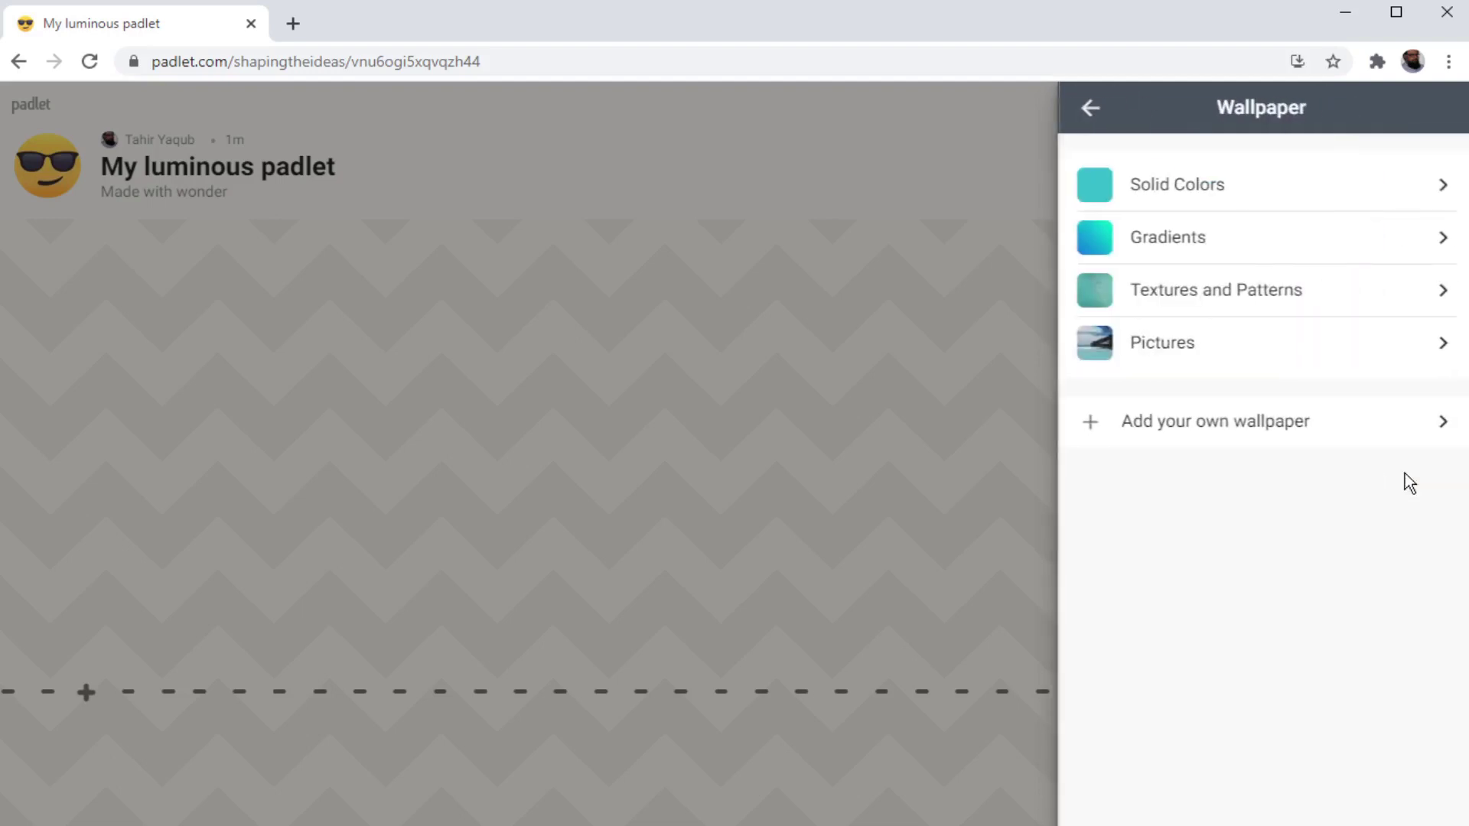
click(1178, 194)
click(1224, 682)
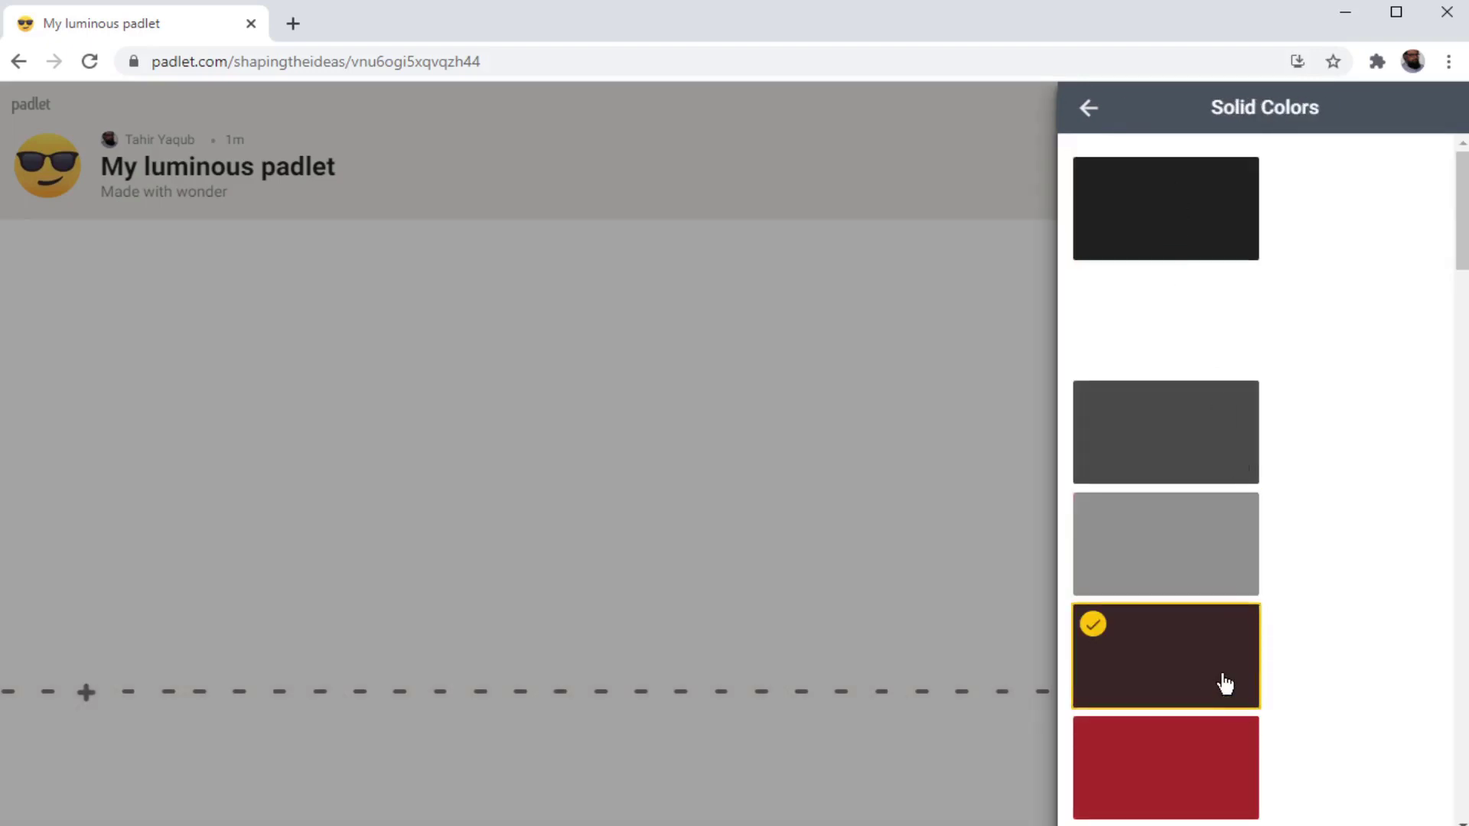
click(1226, 788)
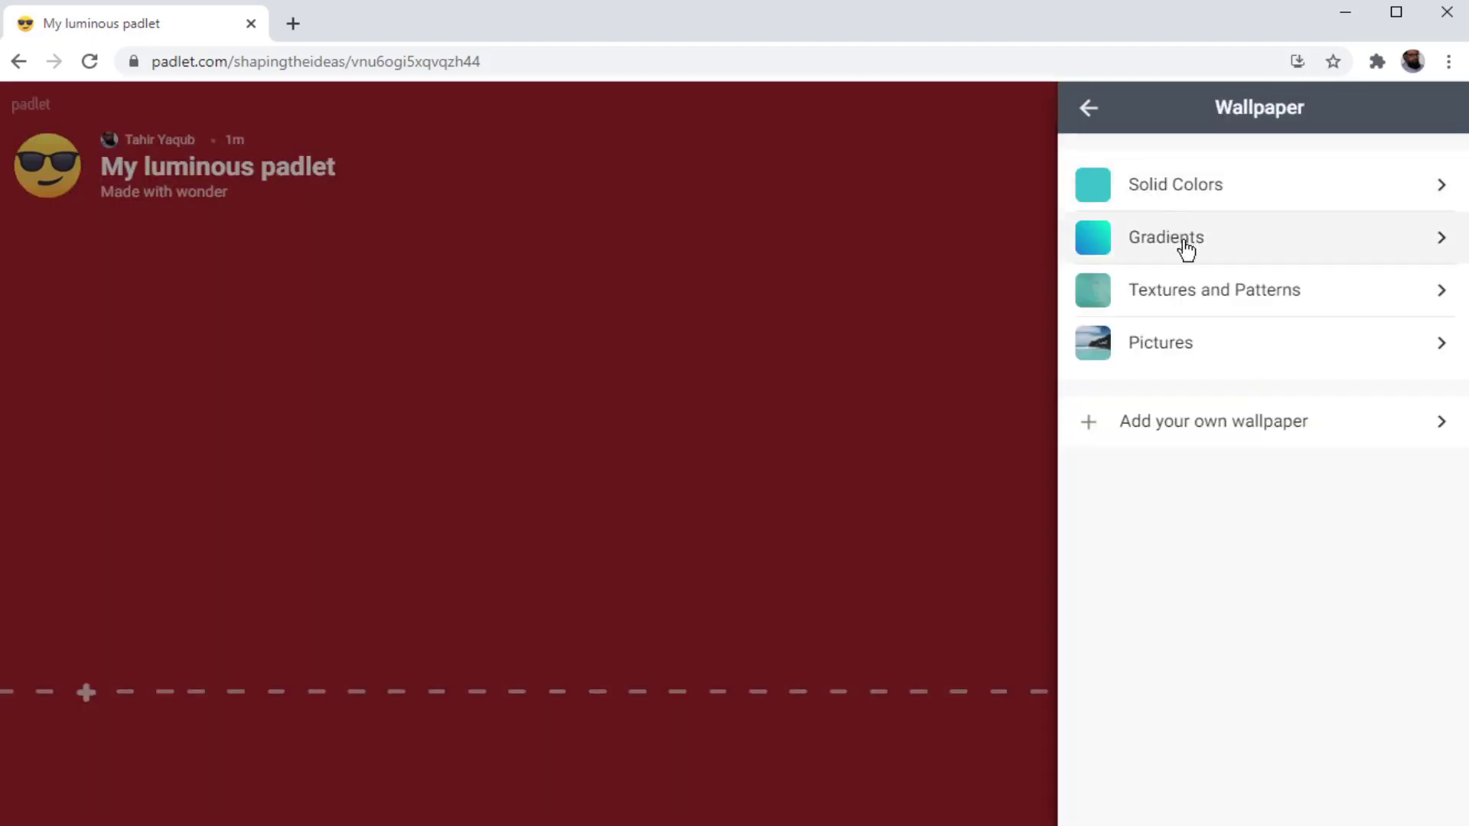
click(1185, 245)
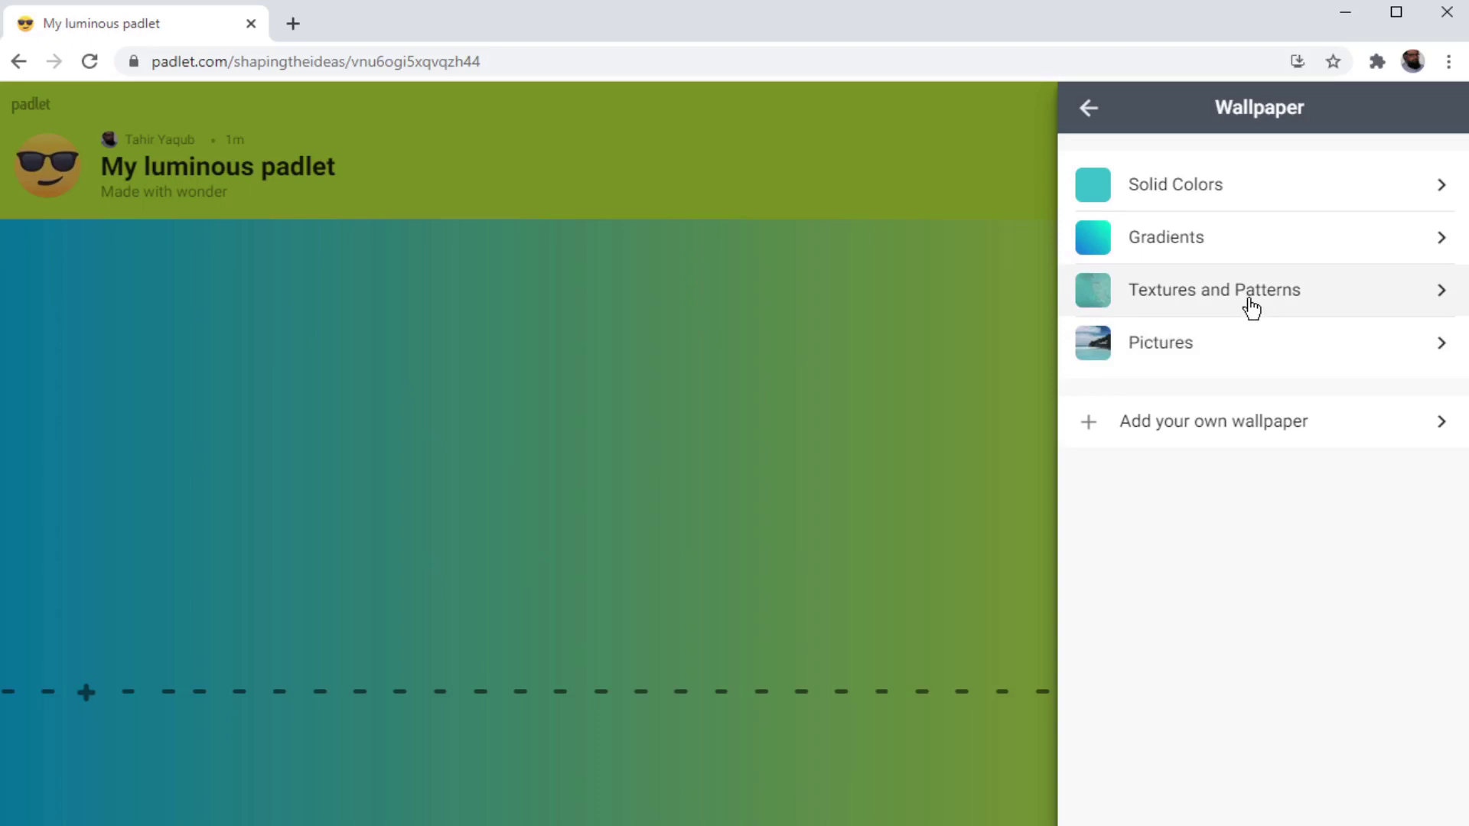
click(1250, 305)
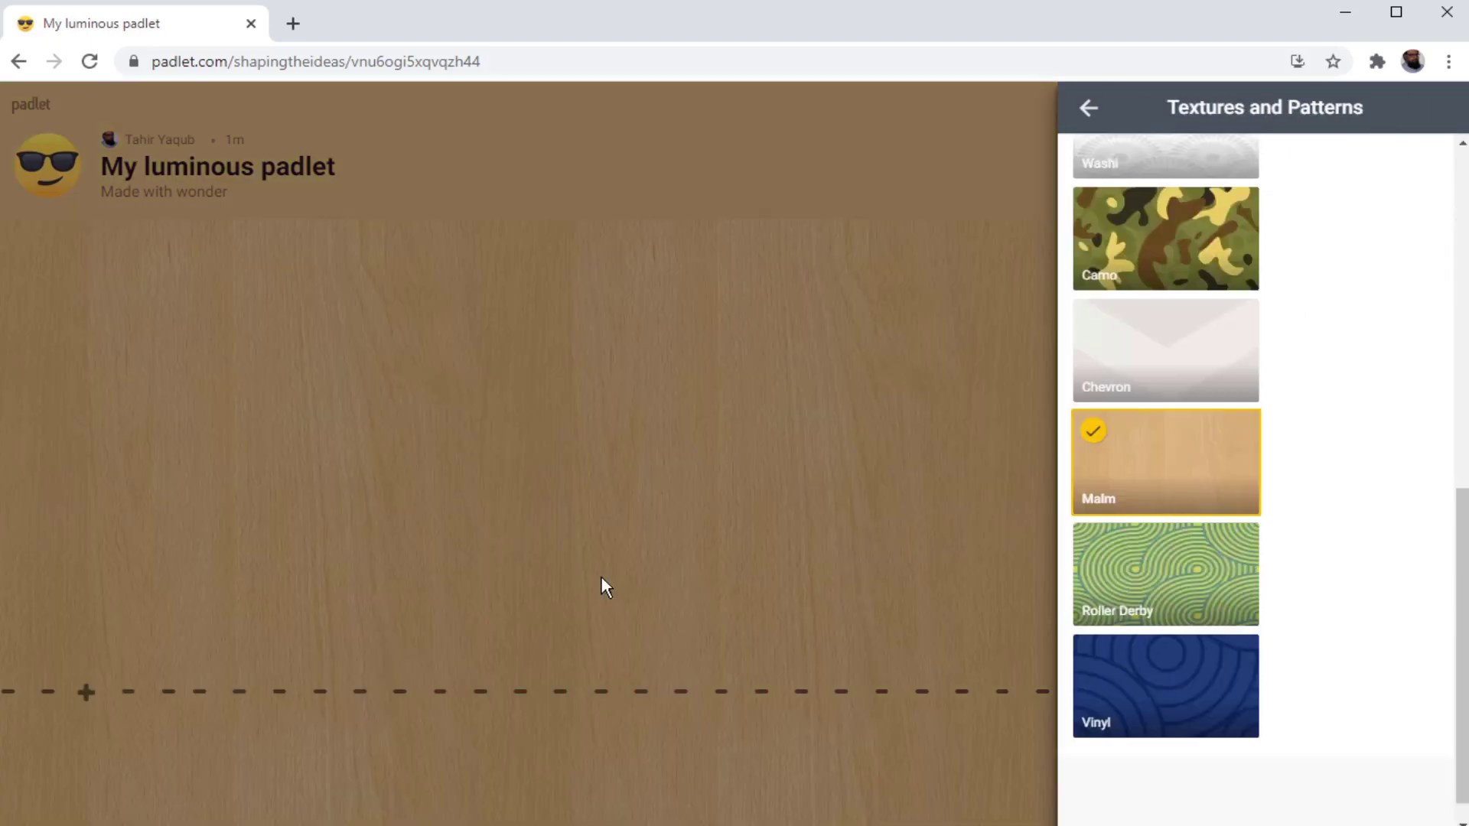
click(1088, 108)
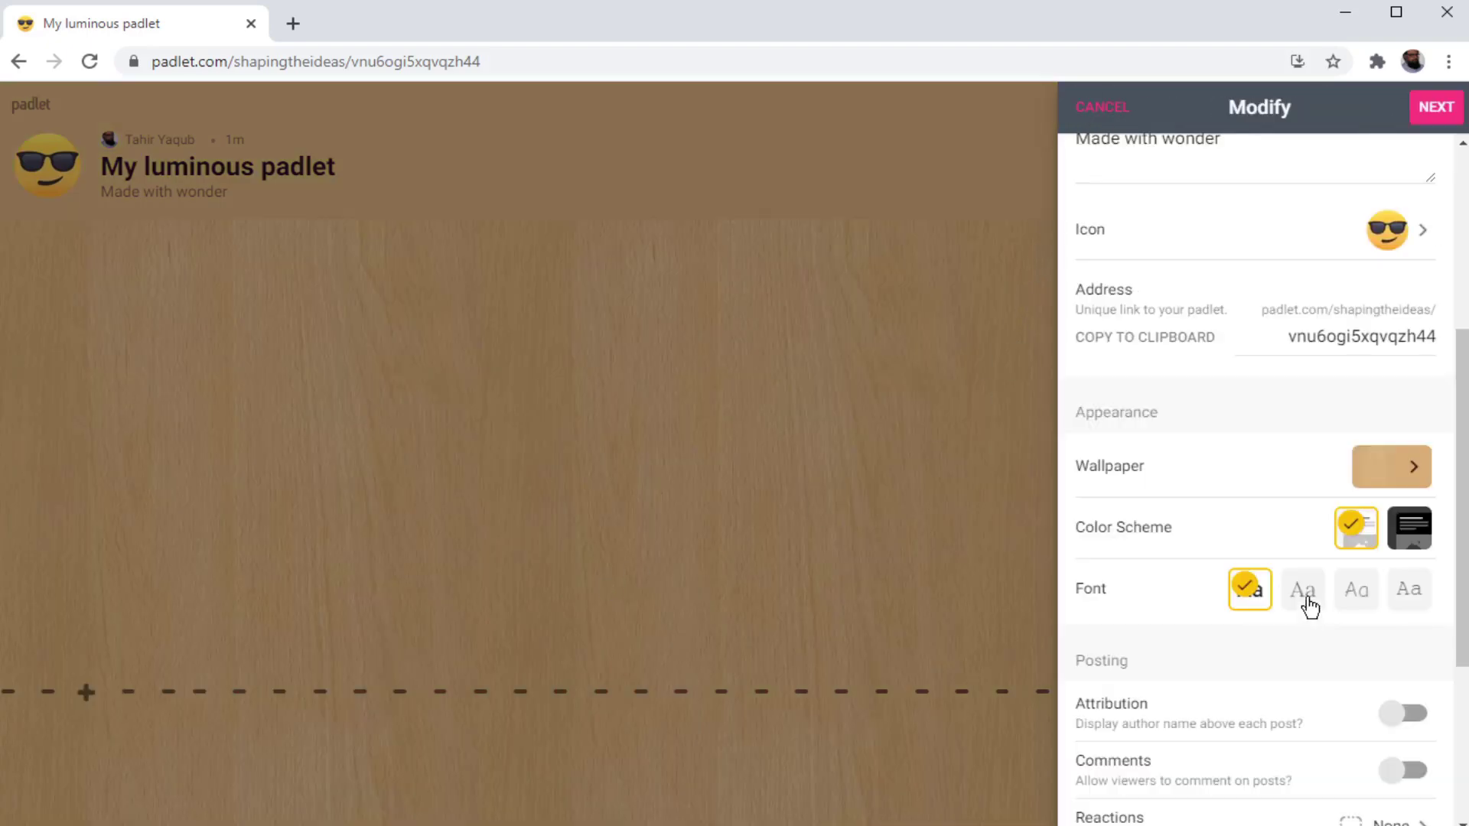
Try the serif and handwritten fonts for the padlet and settle on the monospaced typewriter font.
click(1305, 597)
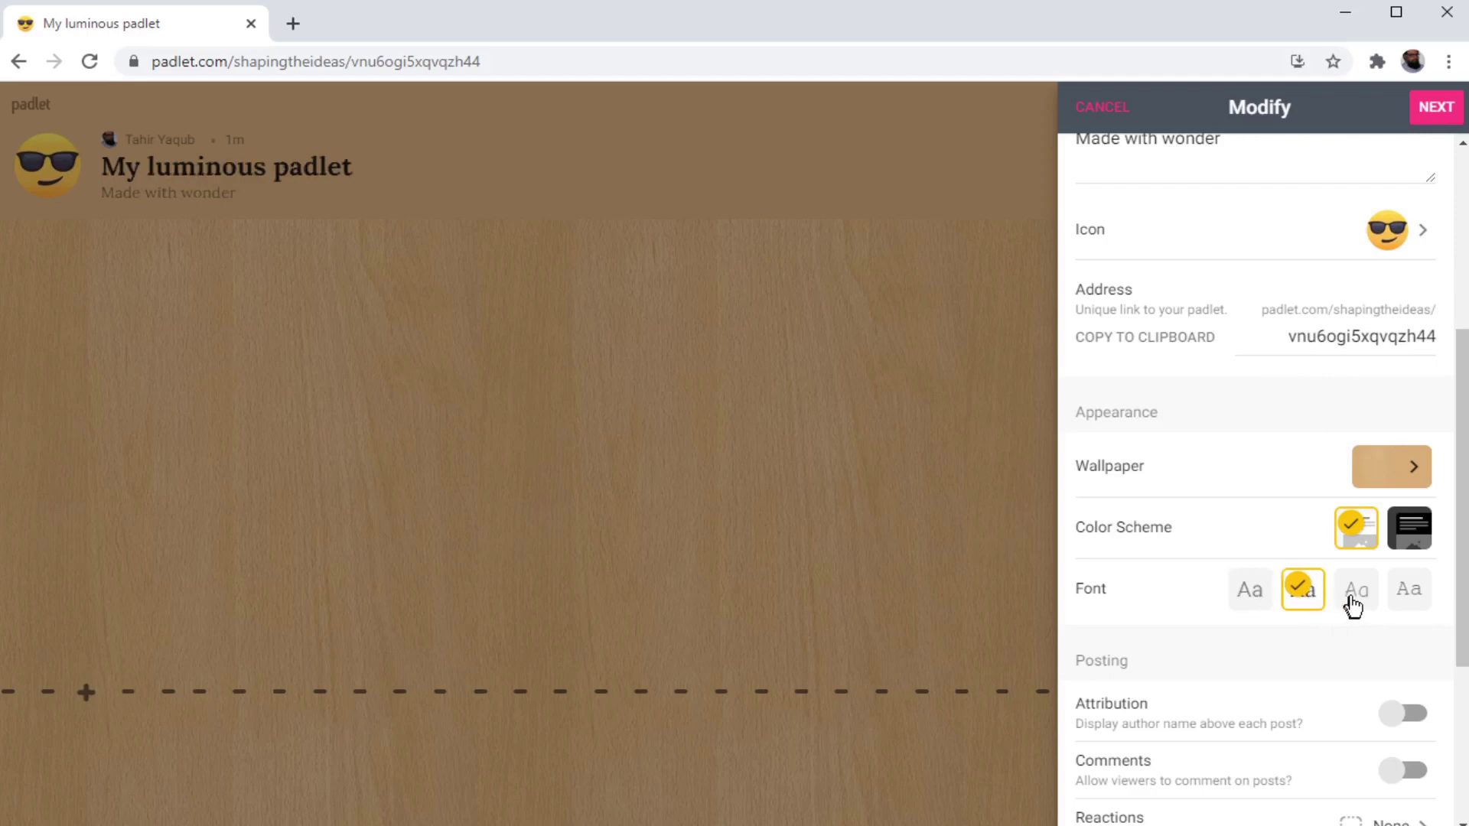
click(1352, 599)
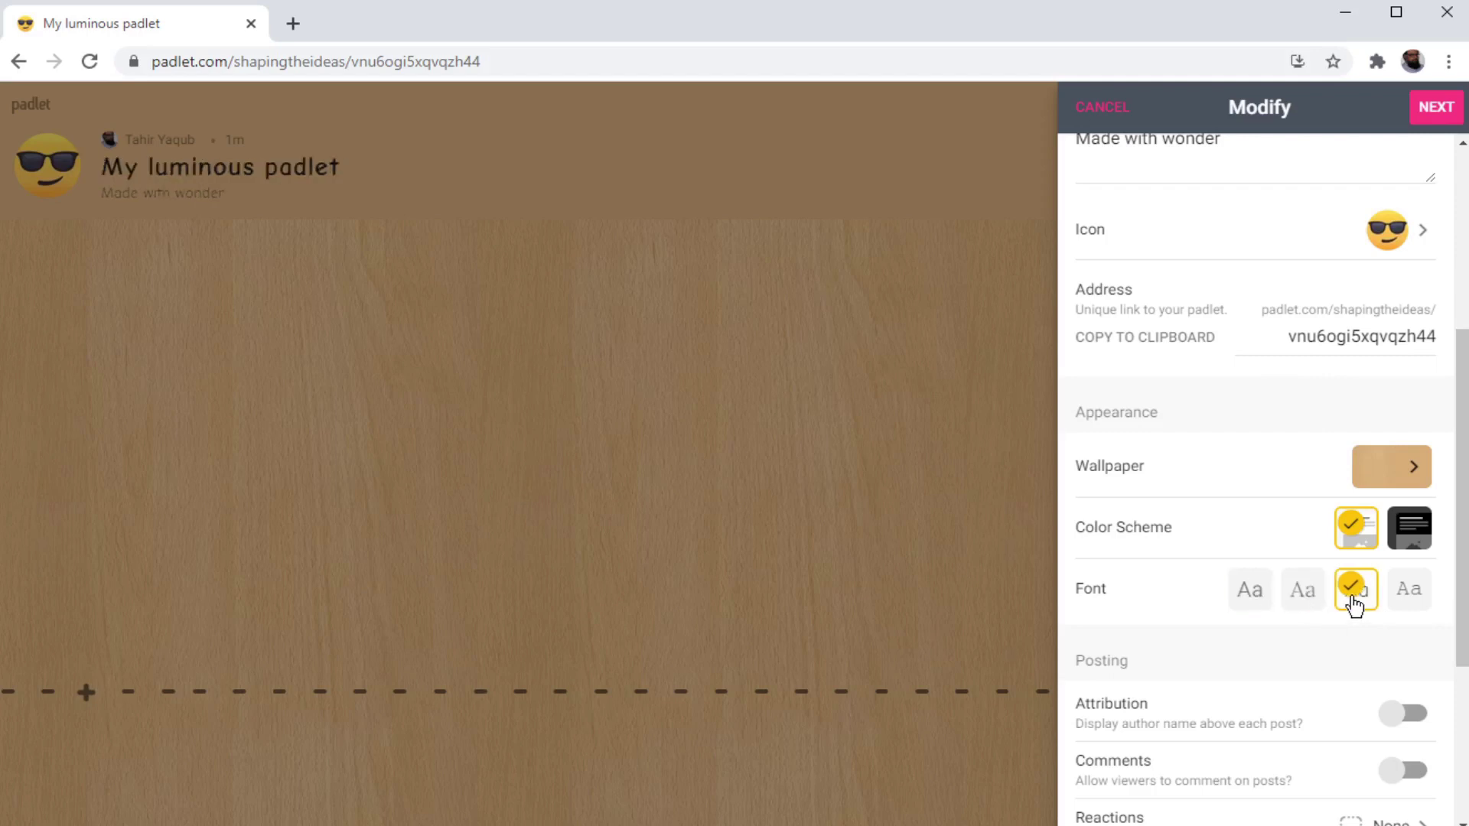
click(1408, 595)
Turn on Attribution so author names display above posts, and finish the padlet setup.
scroll(1412, 605, down, 4)
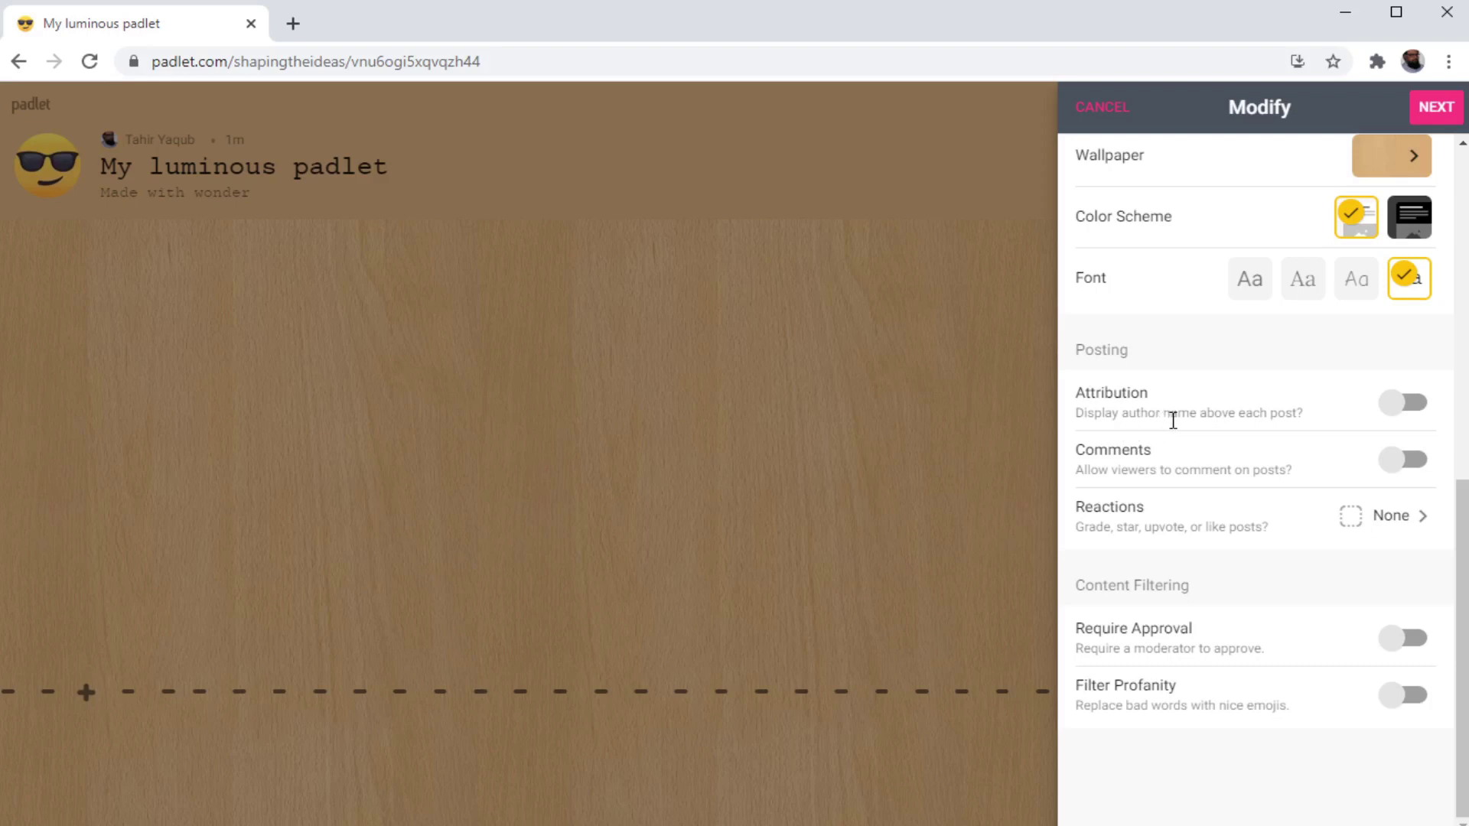
click(1408, 403)
click(1436, 107)
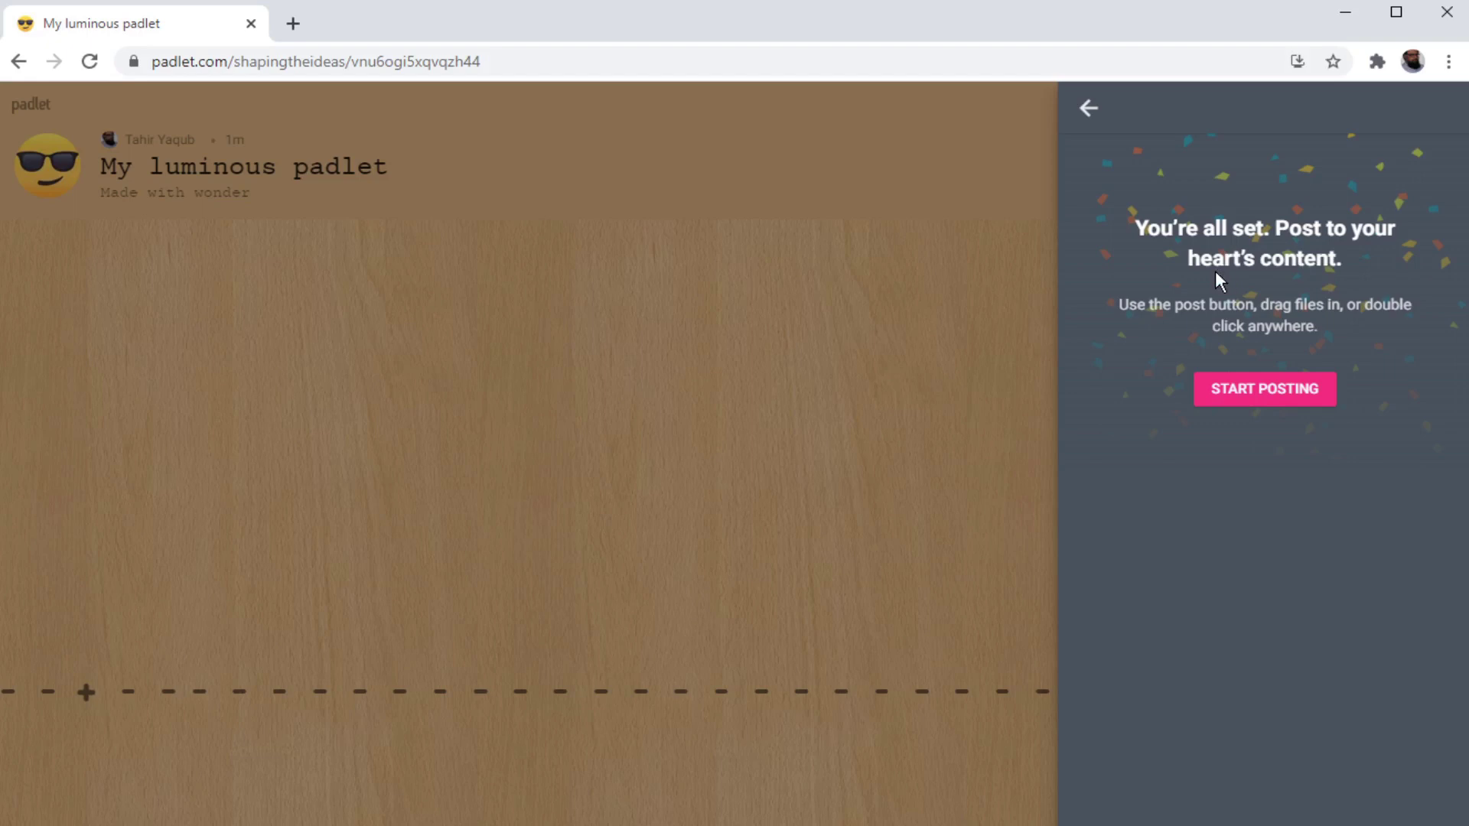
click(1089, 111)
click(1096, 108)
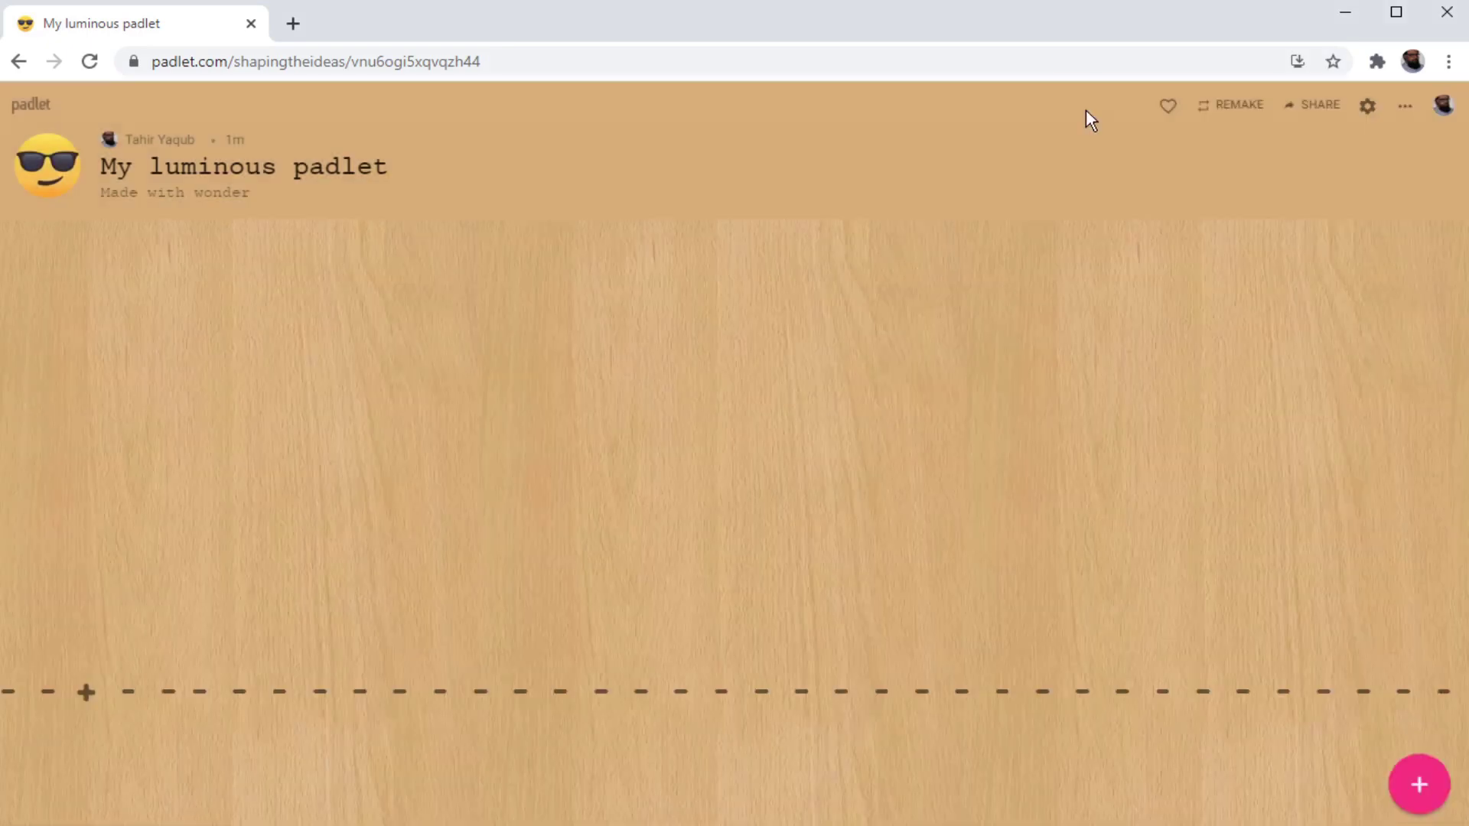
Add a post to the timeline titled "My First Post" with the body text "Write something".
click(1423, 788)
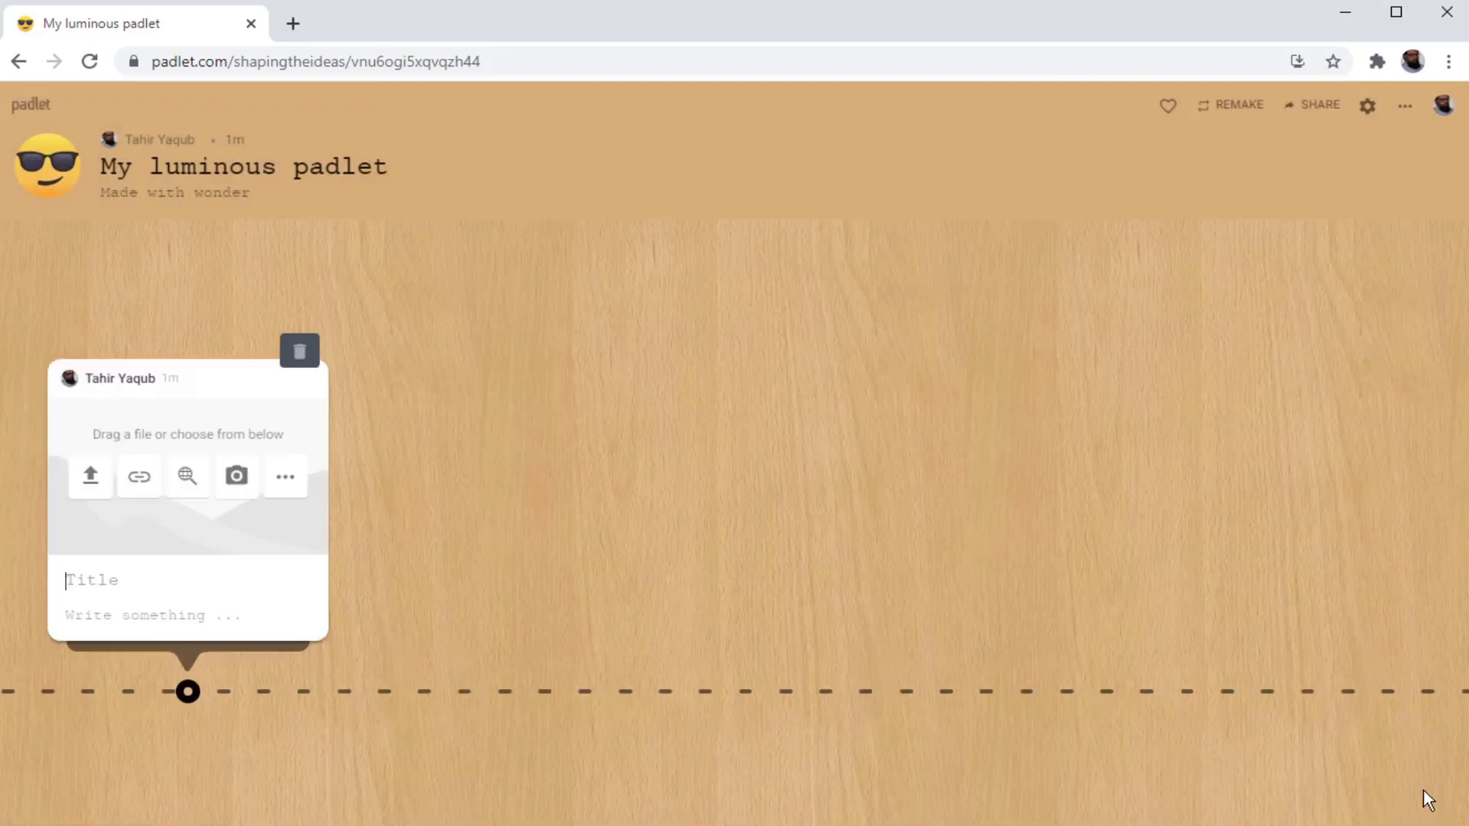
click(180, 573)
text(My First Post)
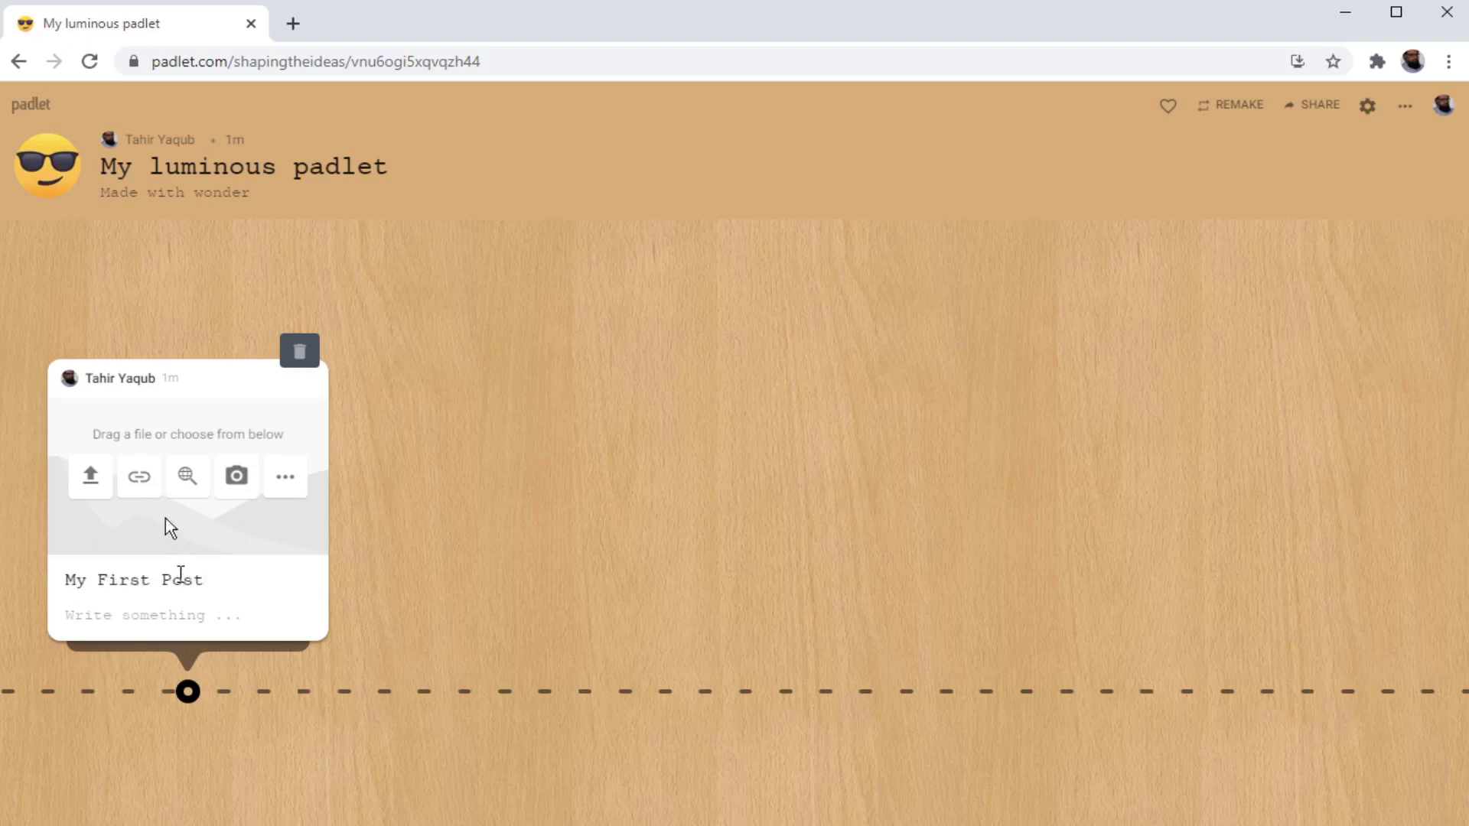
click(150, 616)
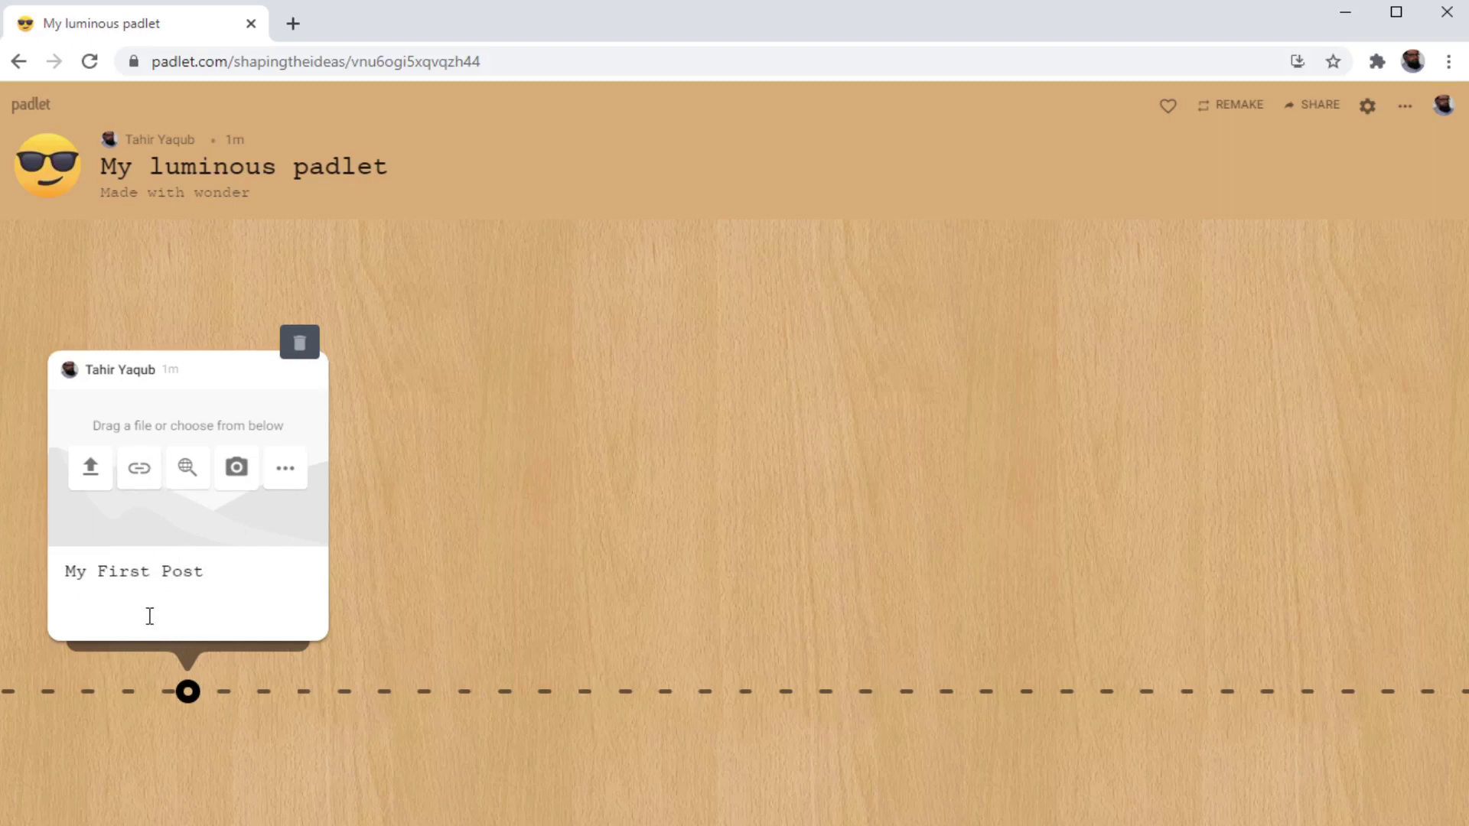
text(Write something)
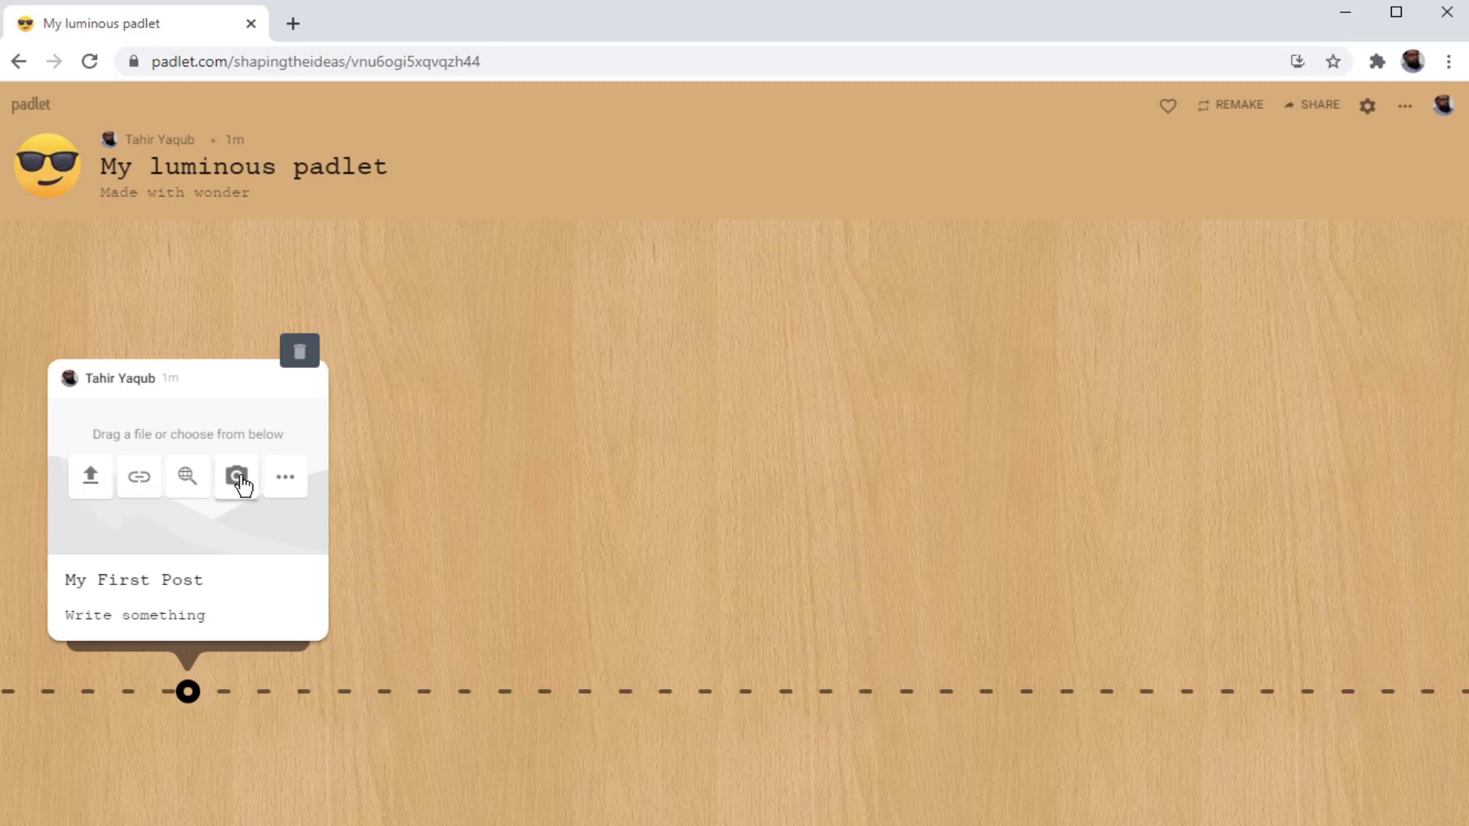
Search the web for "World War II" from the post's attachment options and attach the Britannica article.
click(289, 488)
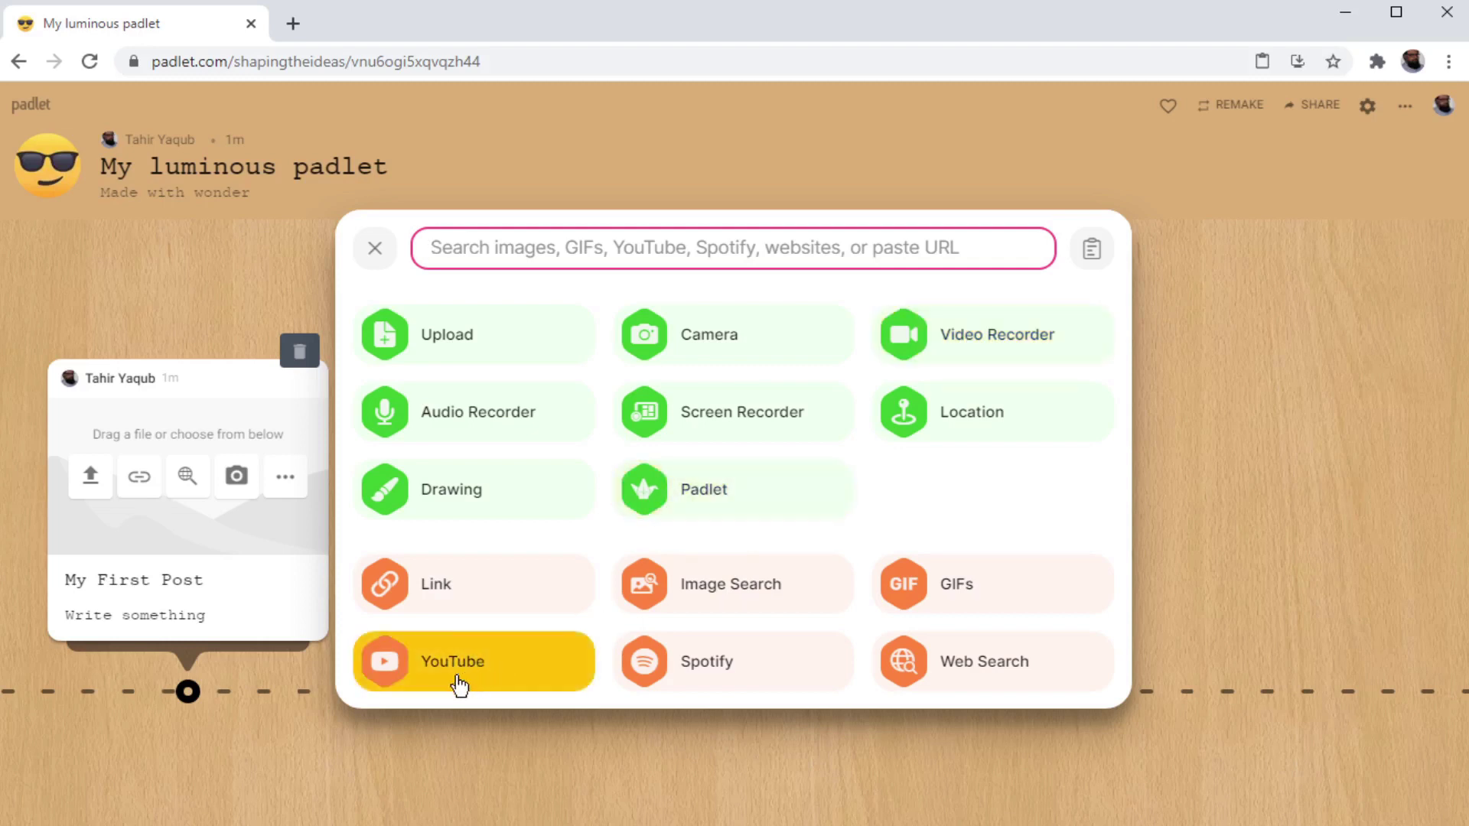
click(991, 676)
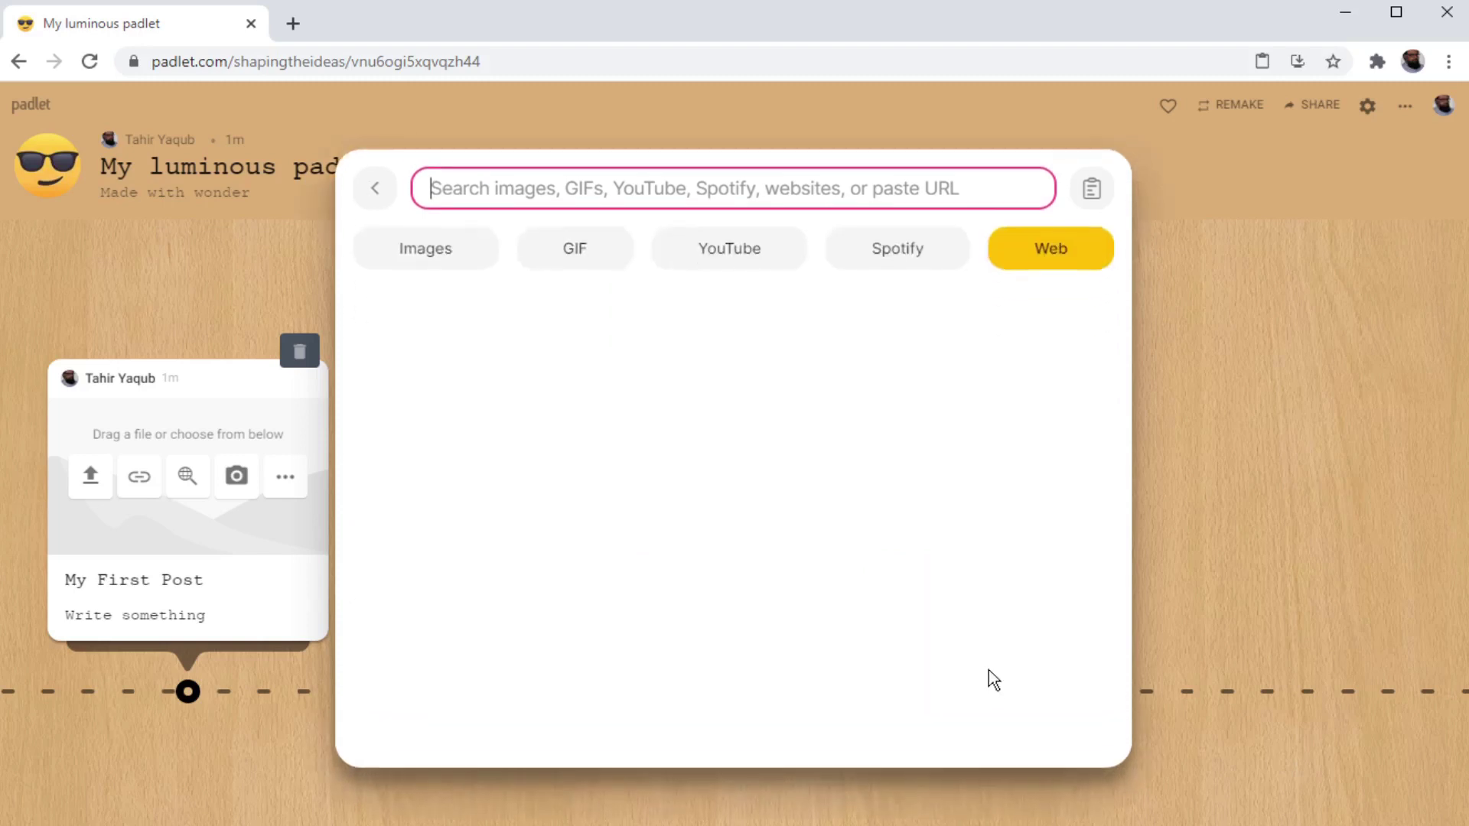
text(W)
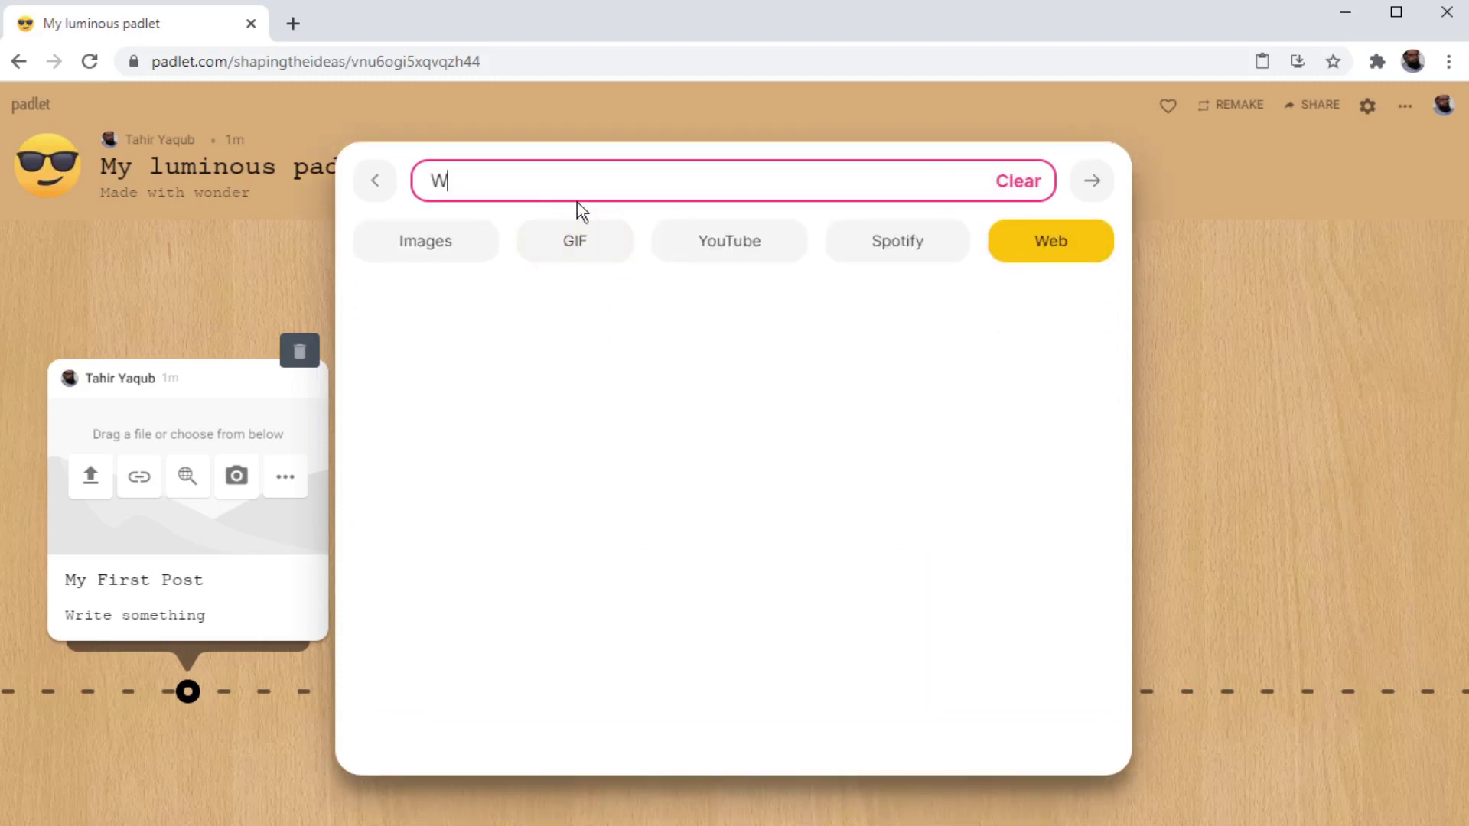
text(orld War III)
click(1055, 254)
key(BackSpace)
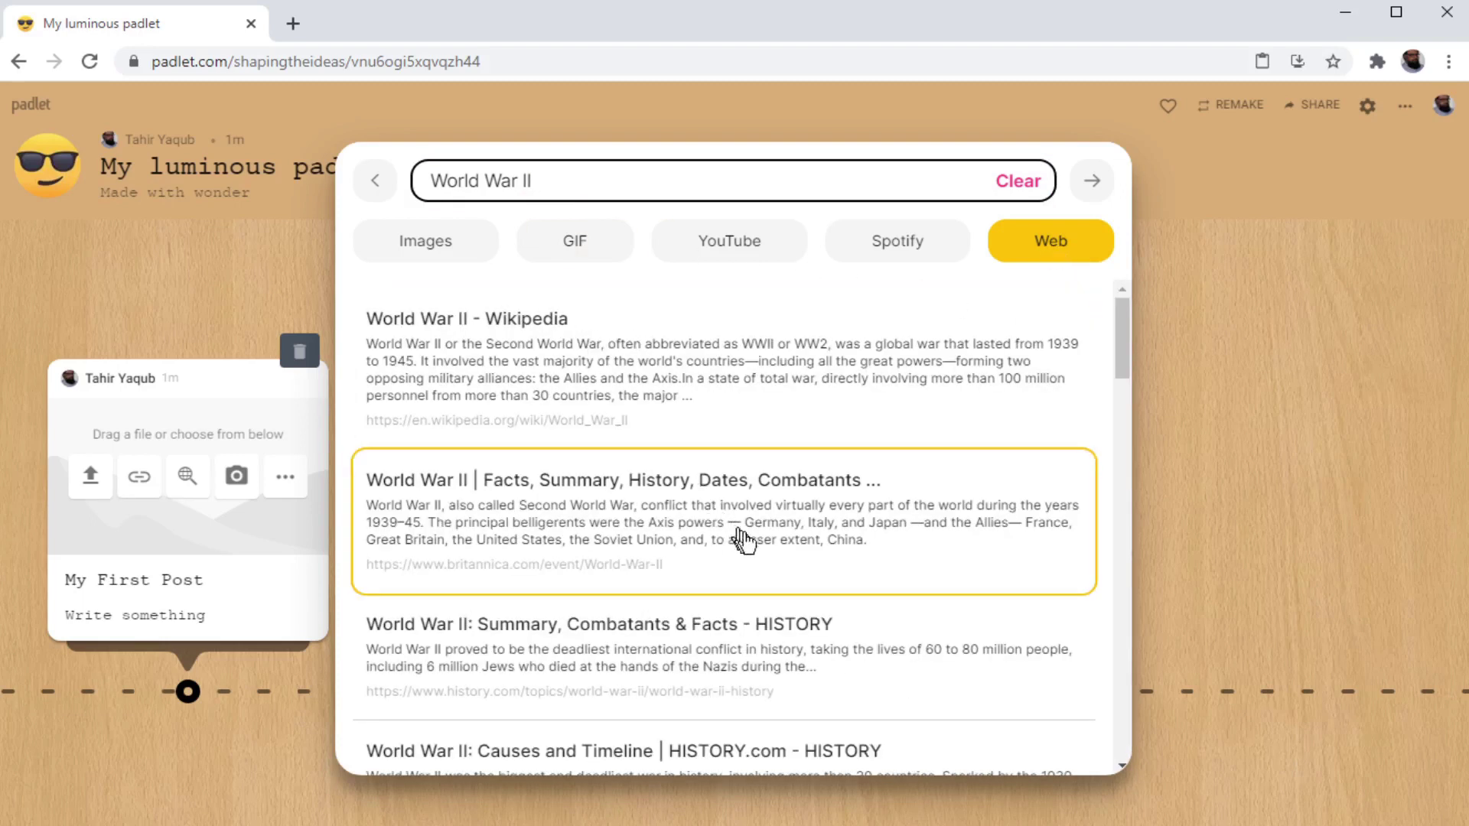
click(800, 490)
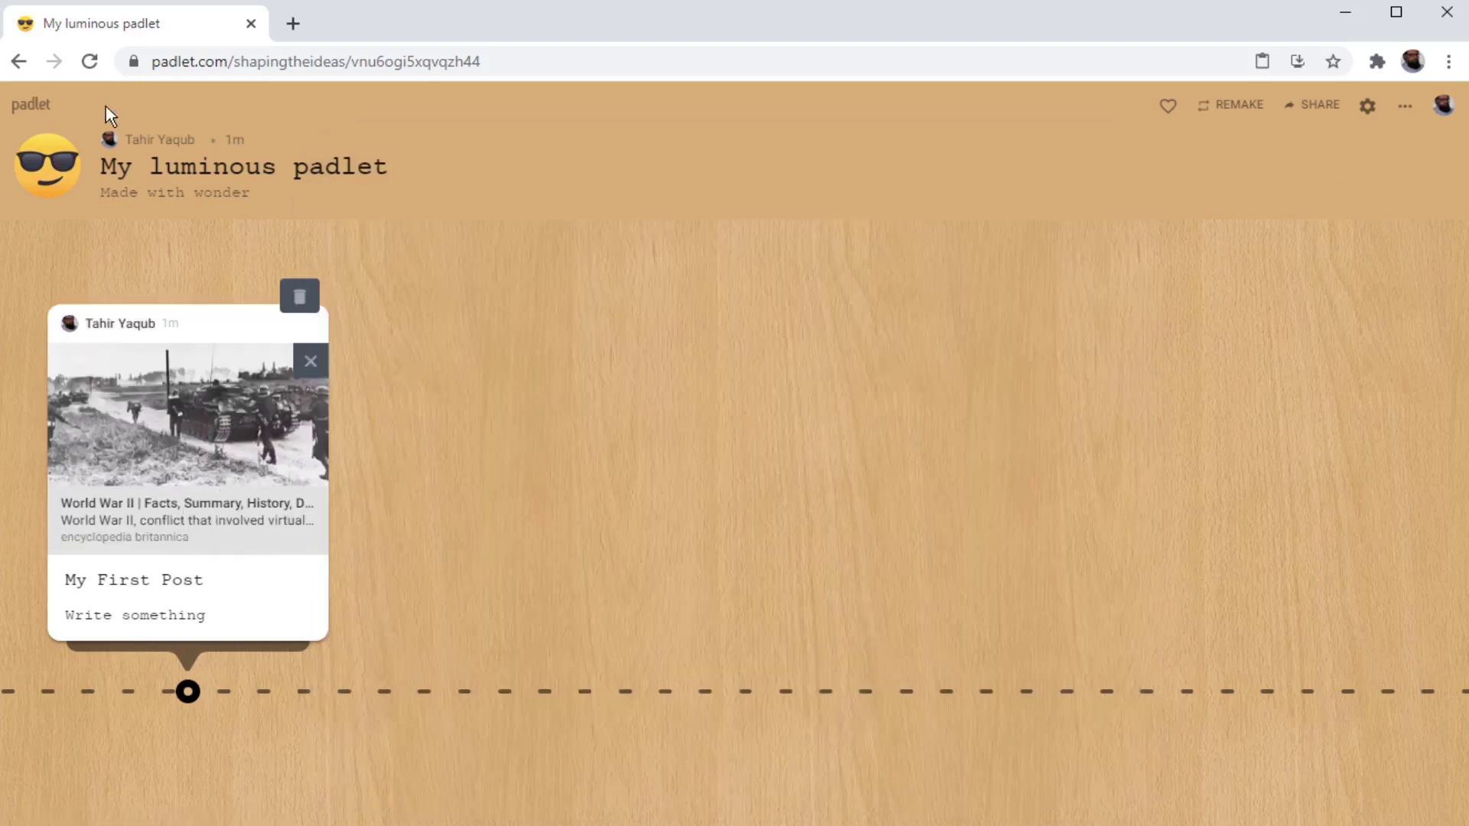
Open the "This Week's Research Topic: World War II" padlet from the dashboard and review its sharing and privacy options.
click(35, 109)
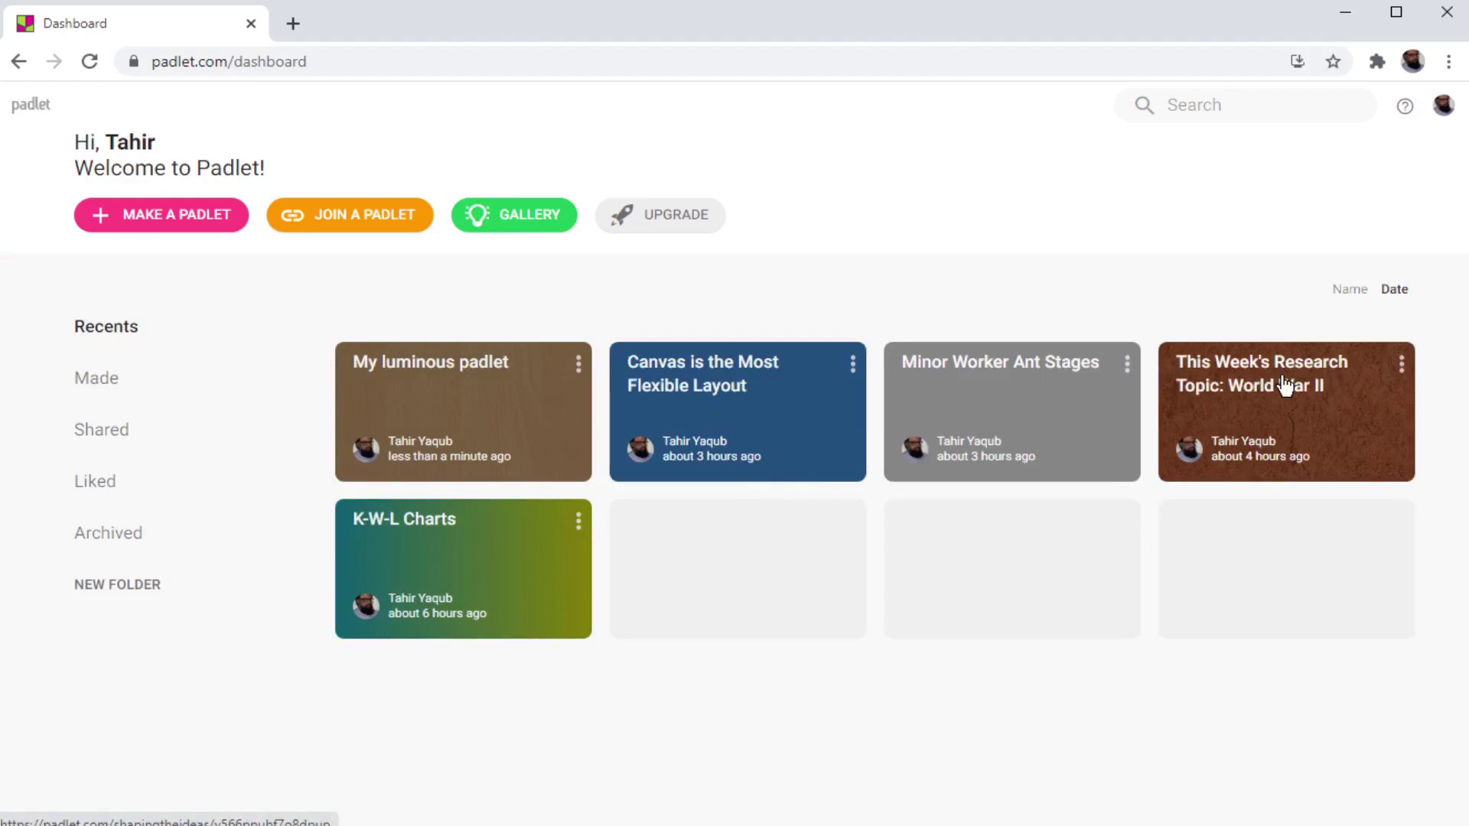
click(1283, 380)
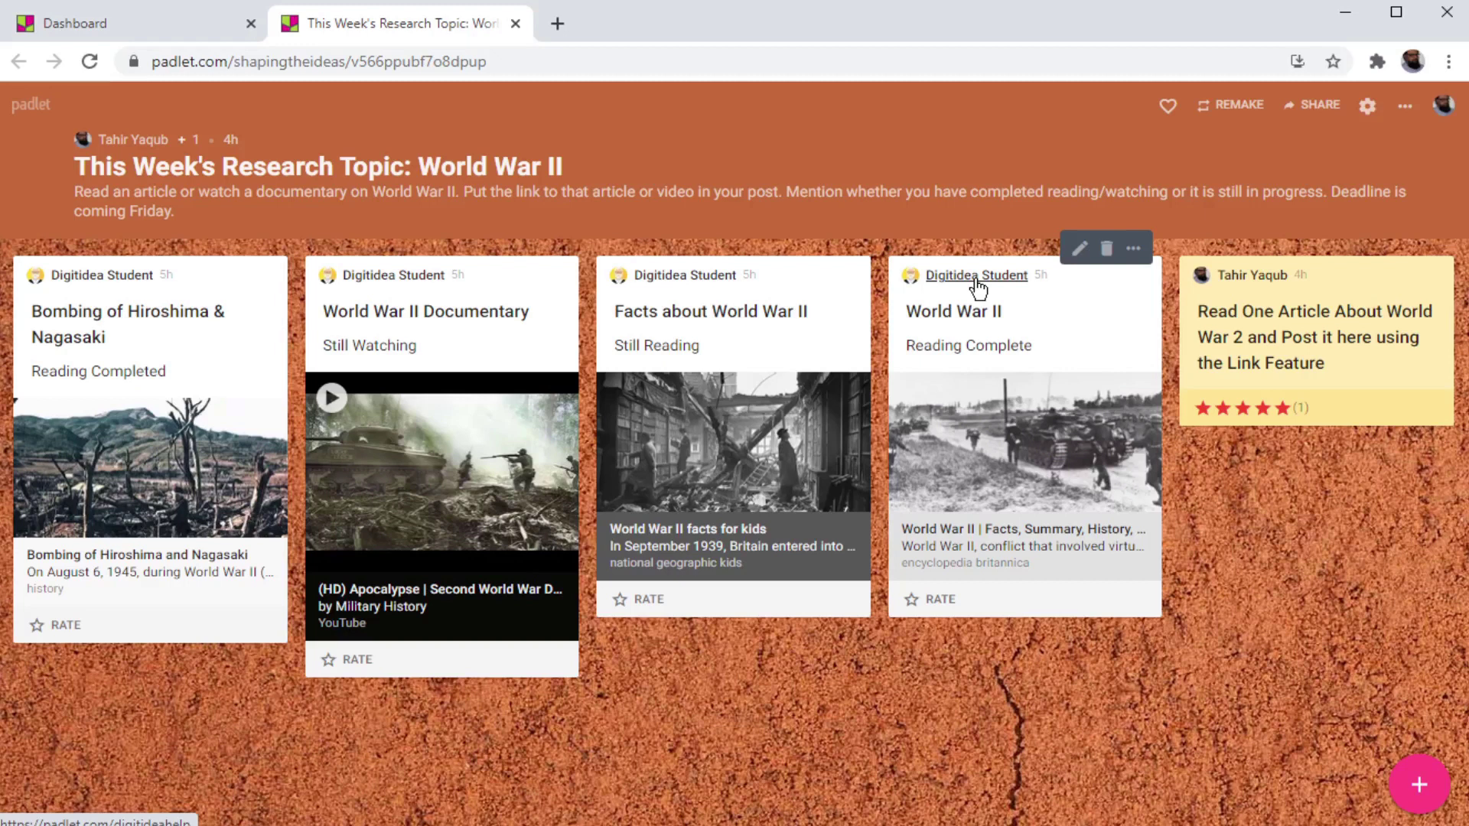
click(1323, 107)
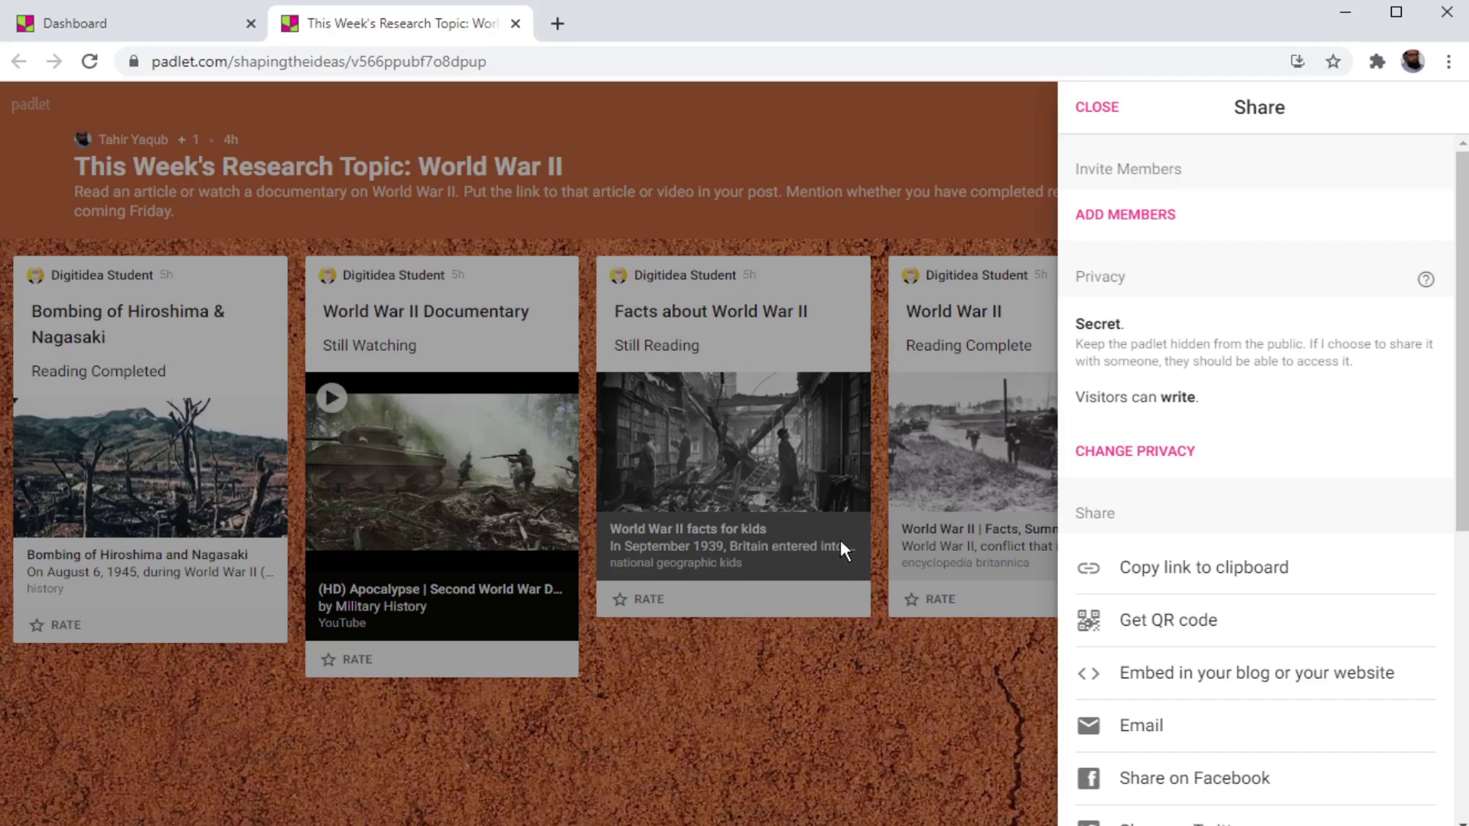
scroll(1315, 430, down, 2)
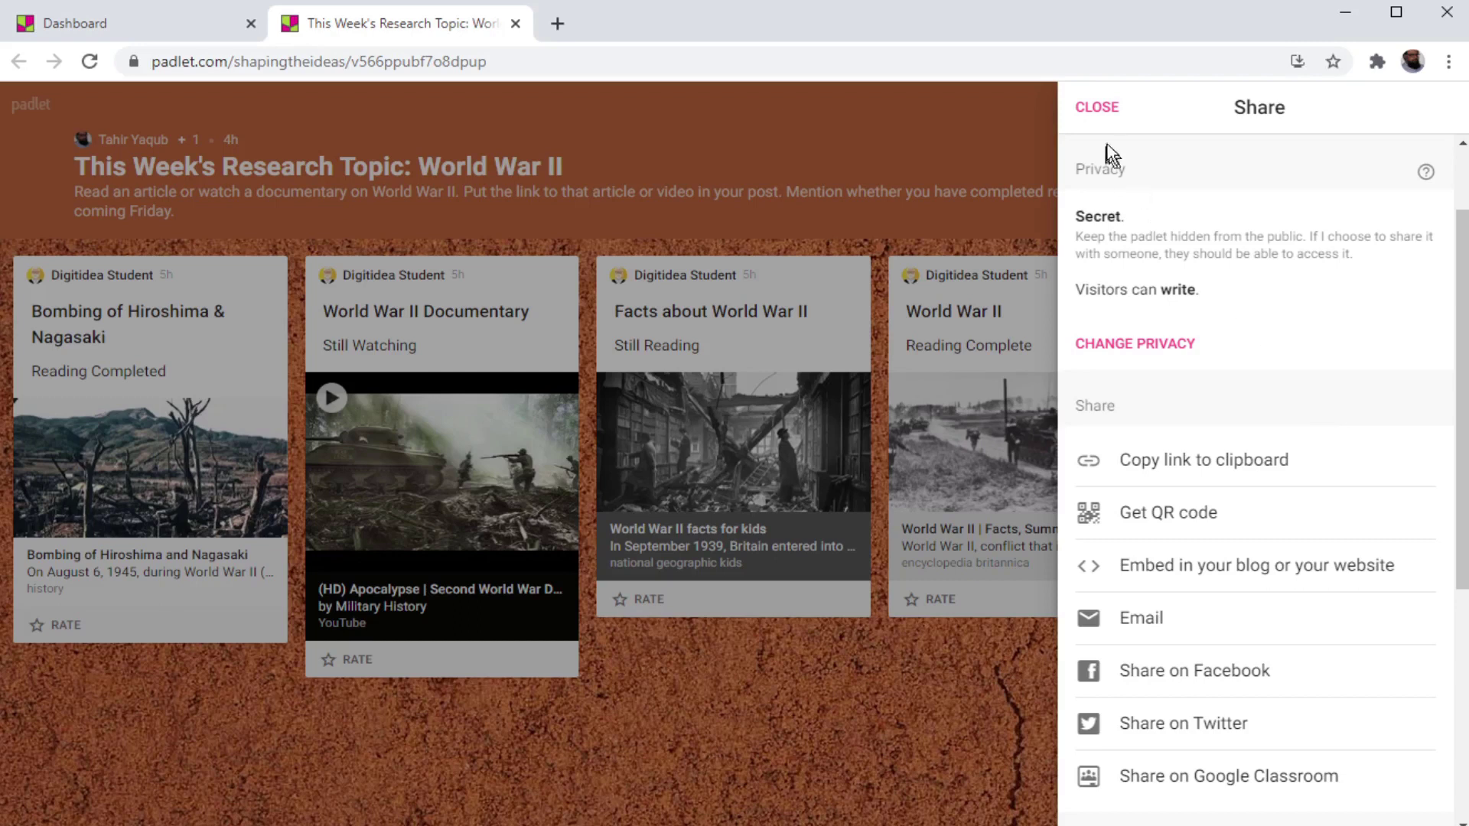
click(1099, 109)
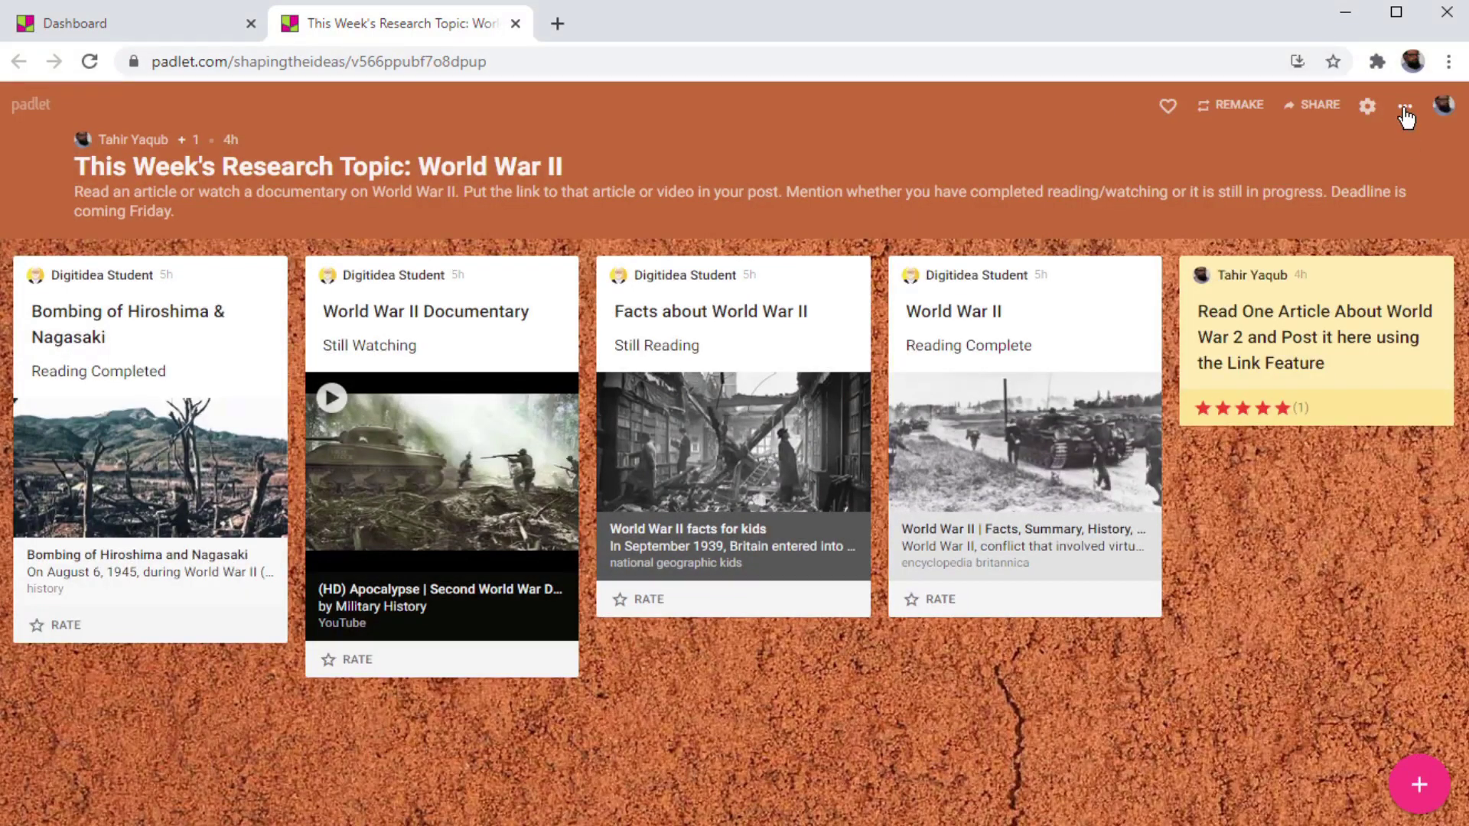
Review the padlet's additional actions and the available layouts for changing its format, leaving the format as it is.
click(1405, 111)
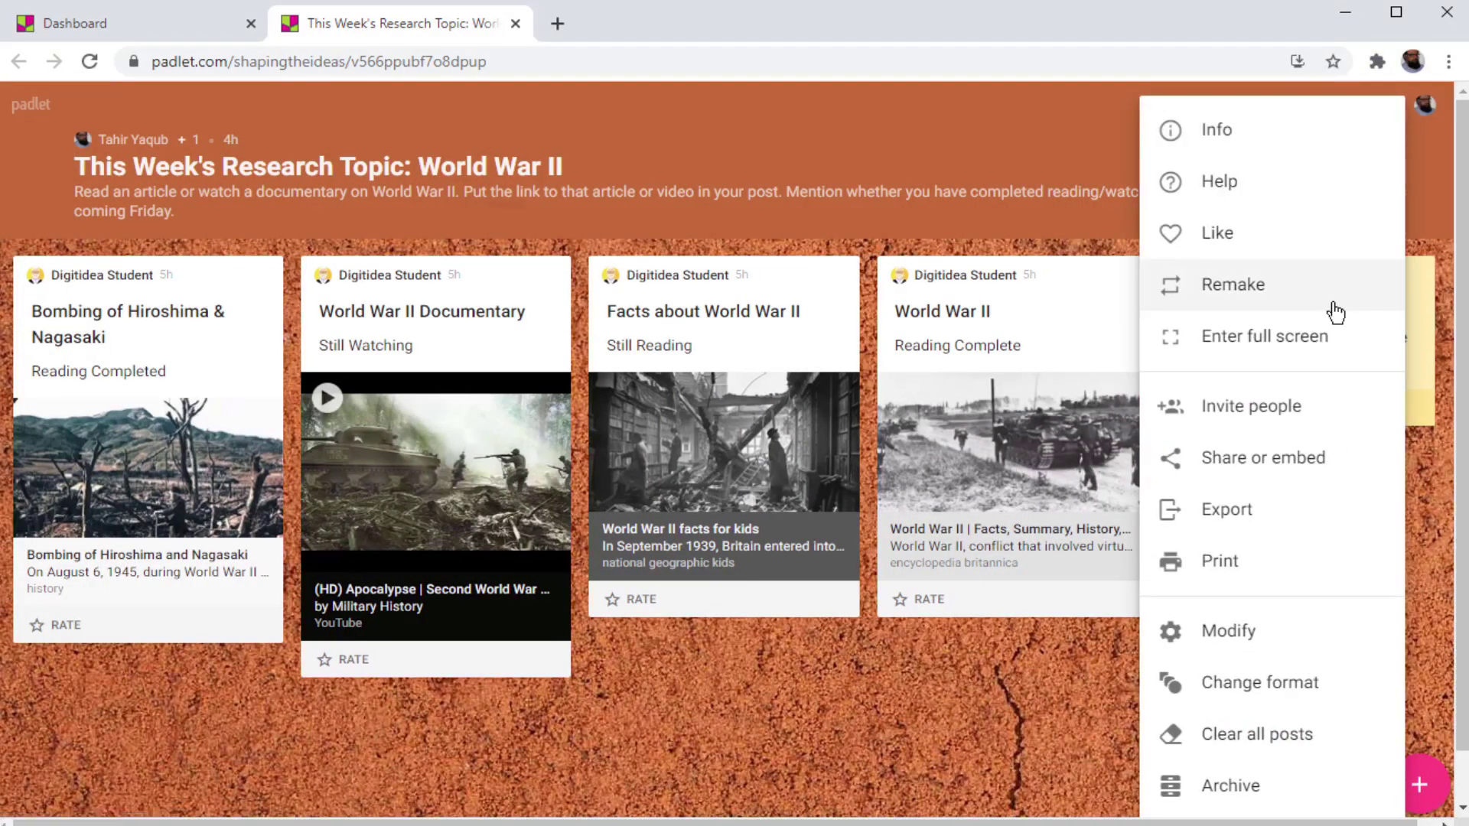
scroll(1332, 310, down, 1)
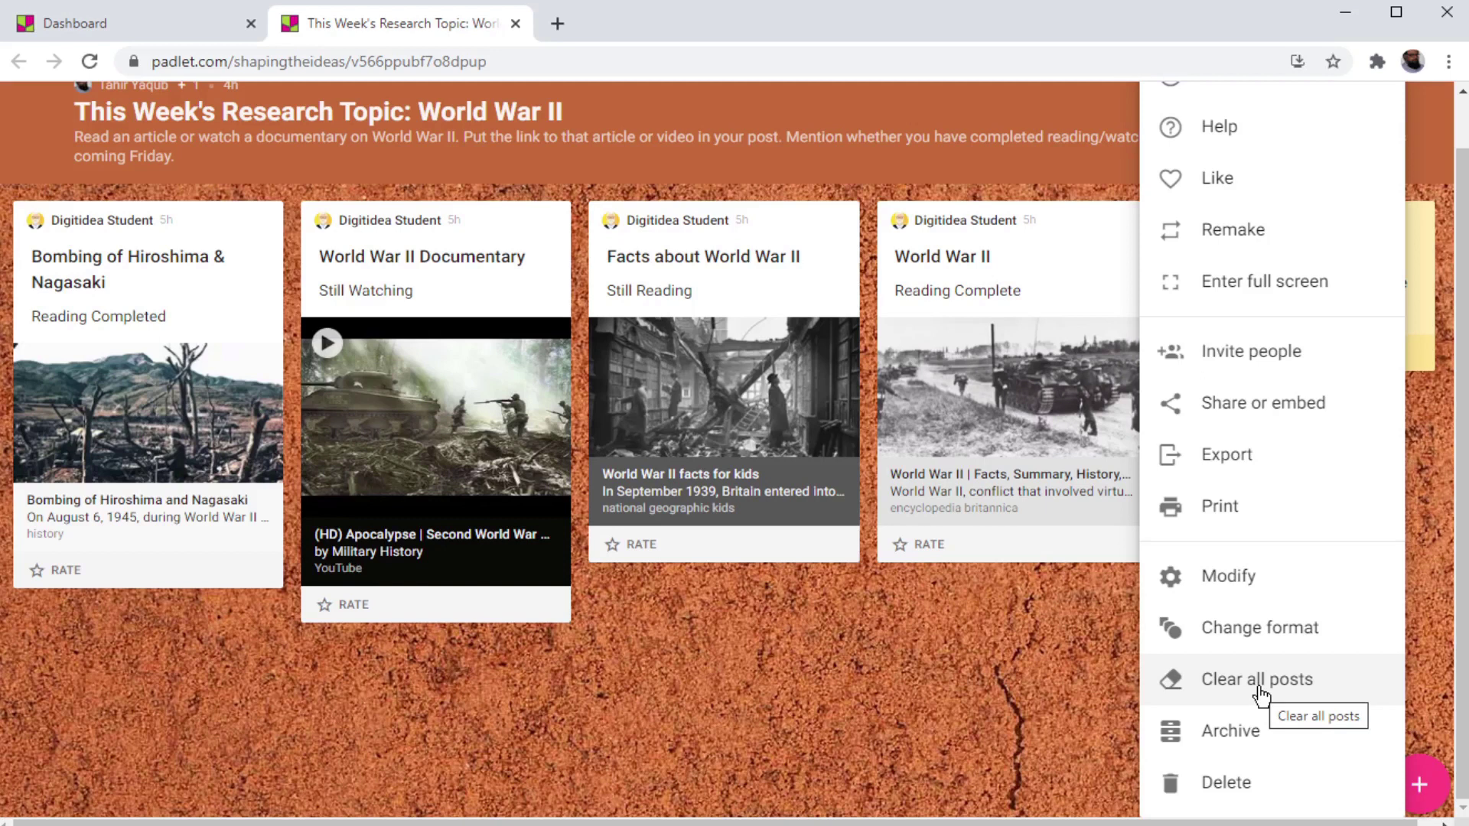
click(1264, 636)
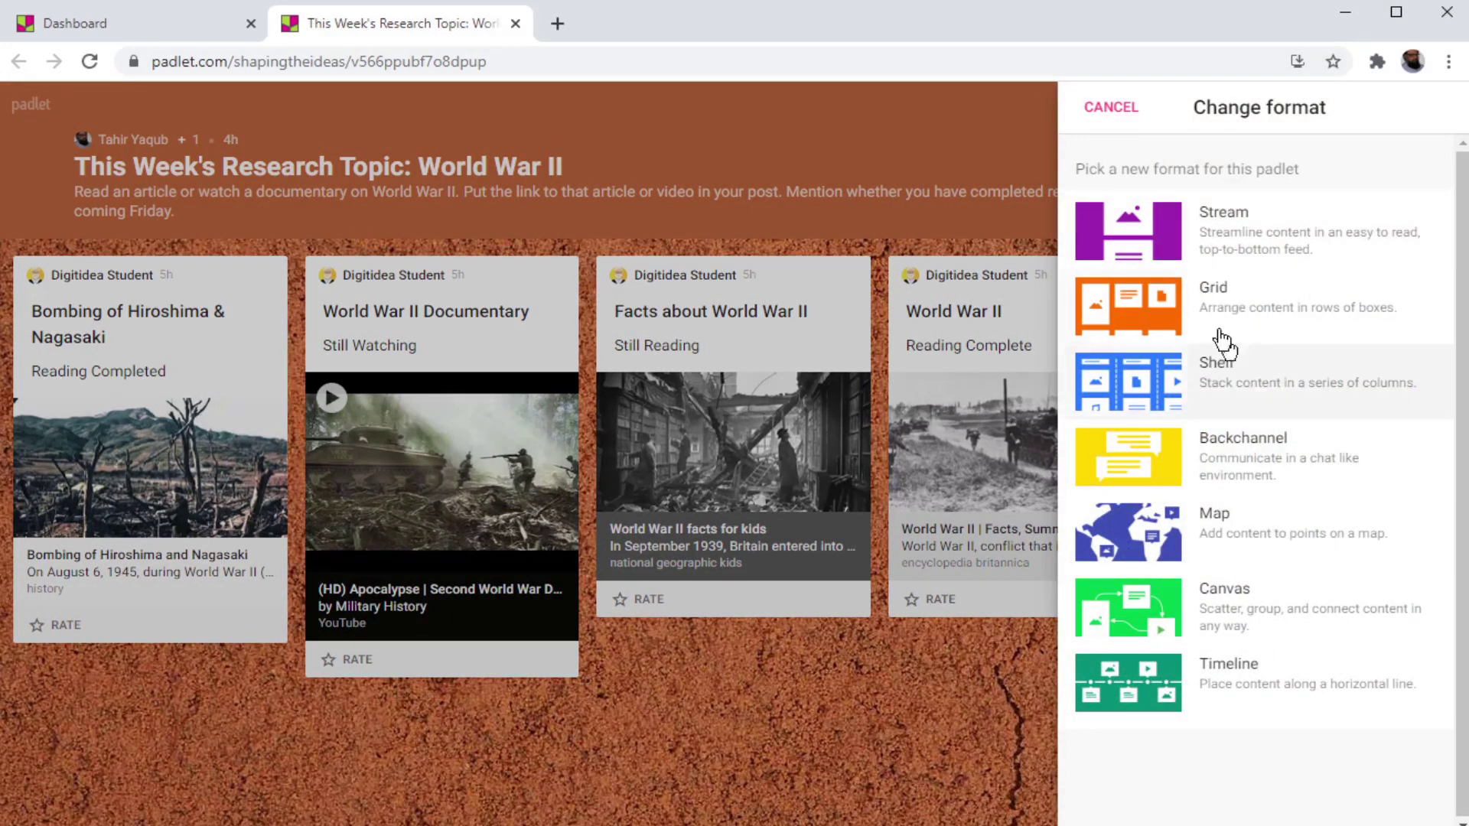
click(1111, 107)
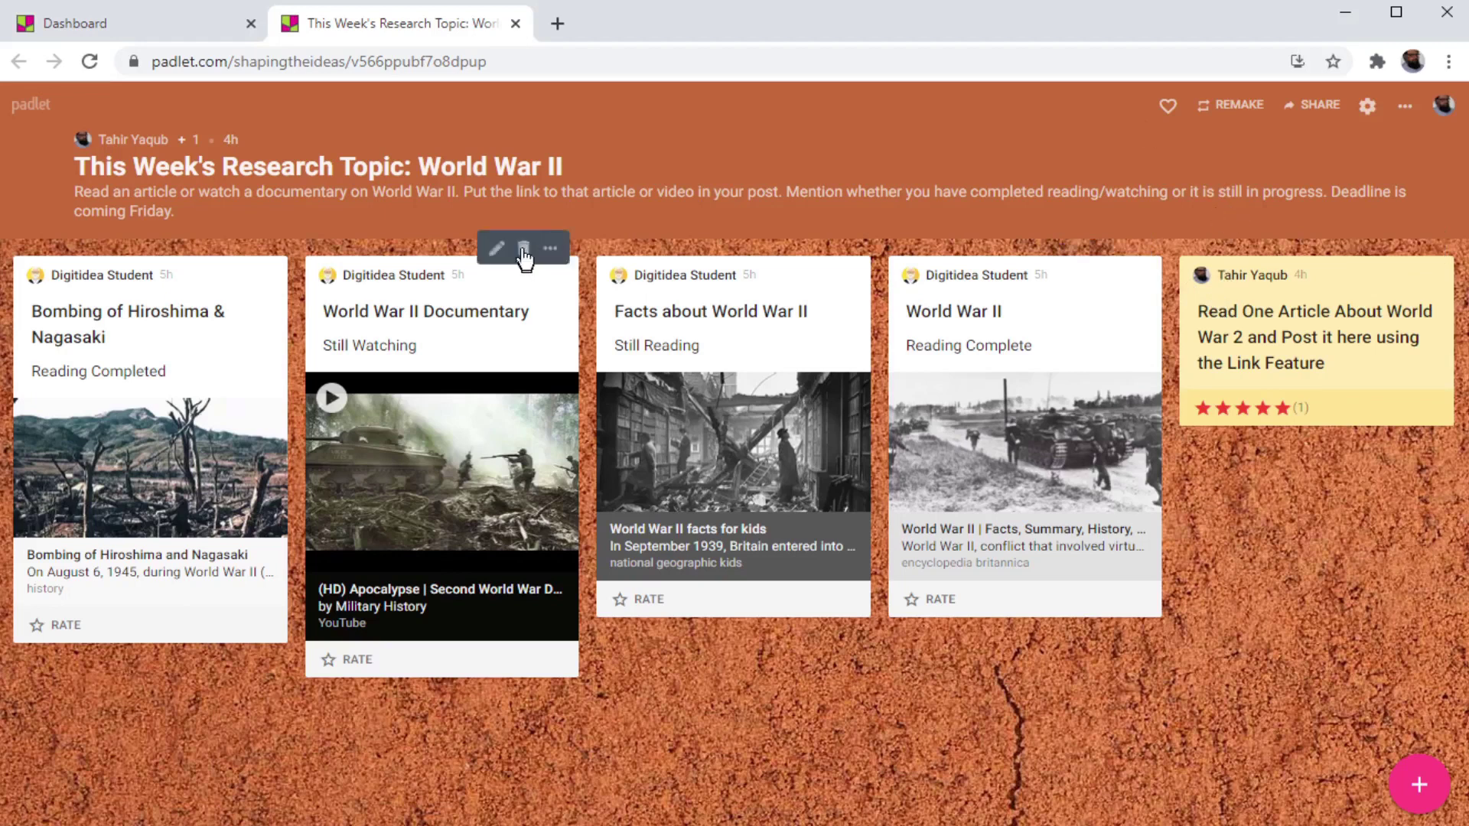
Review the World War II padlet's title, description, appearance and posting settings, and close them without changes.
double_click(504, 163)
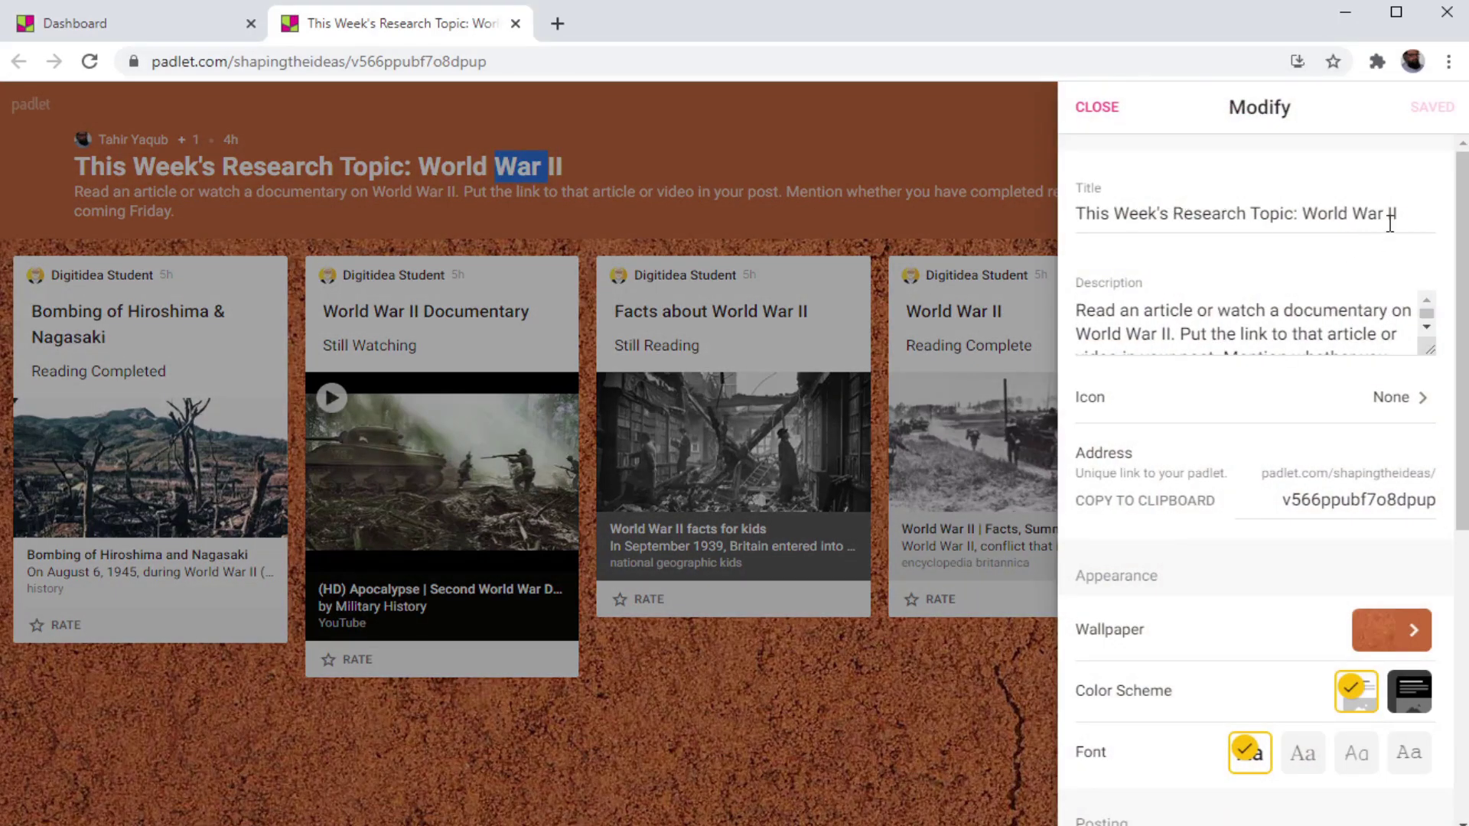
scroll(1404, 344, down, 4)
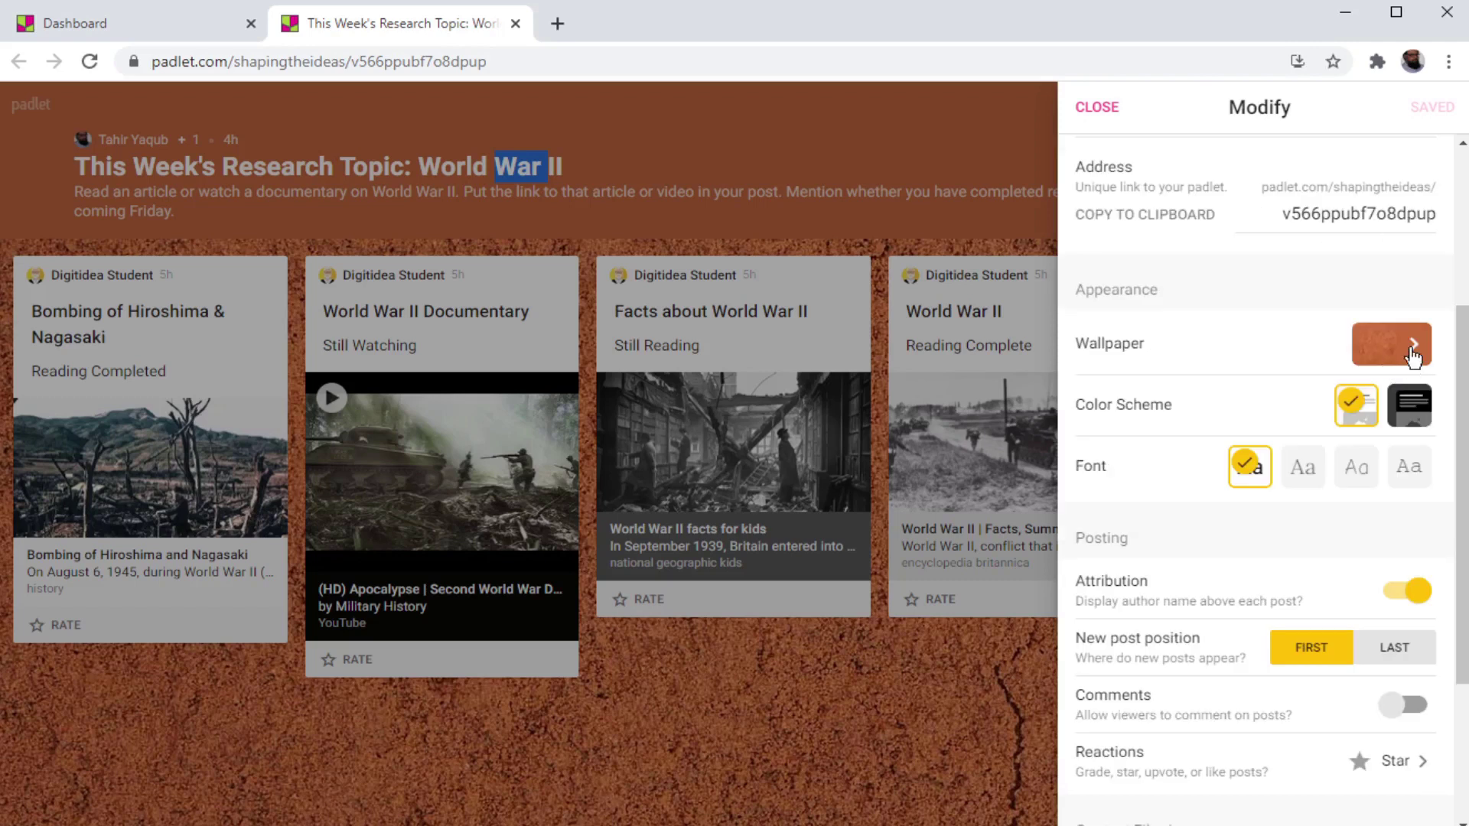
scroll(1225, 306, up, 4)
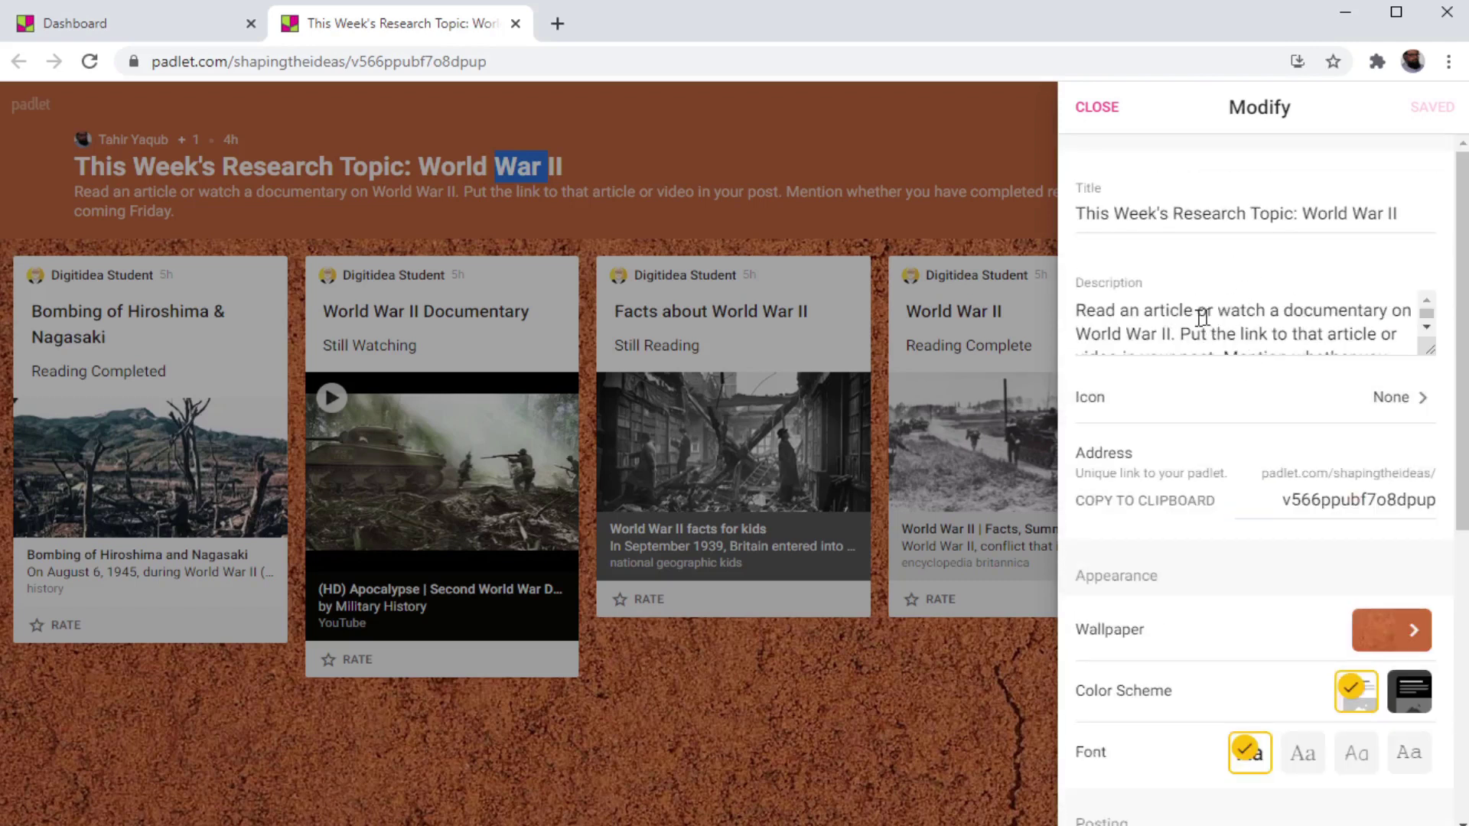
scroll(1265, 456, down, 4)
click(911, 193)
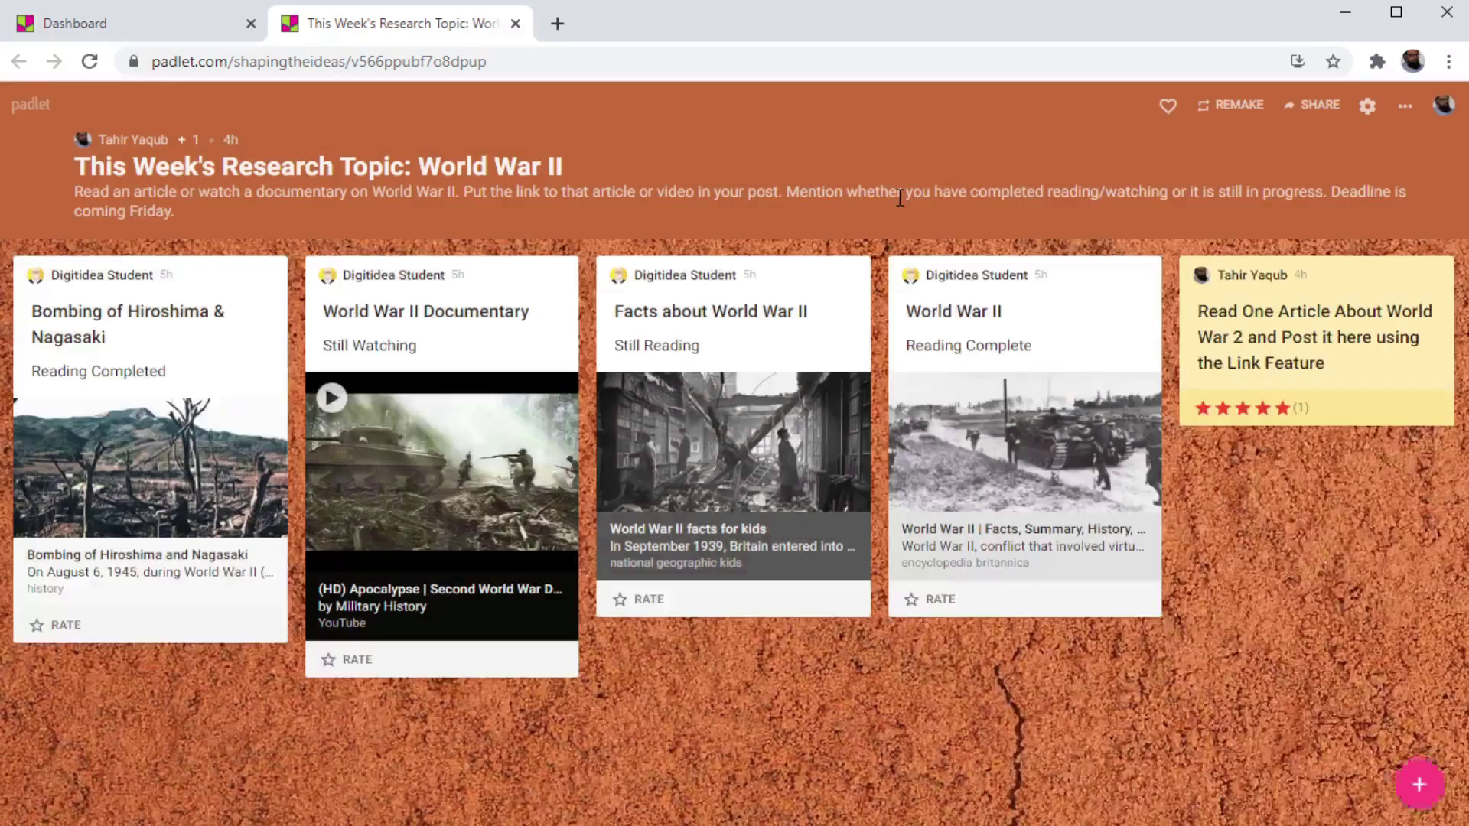